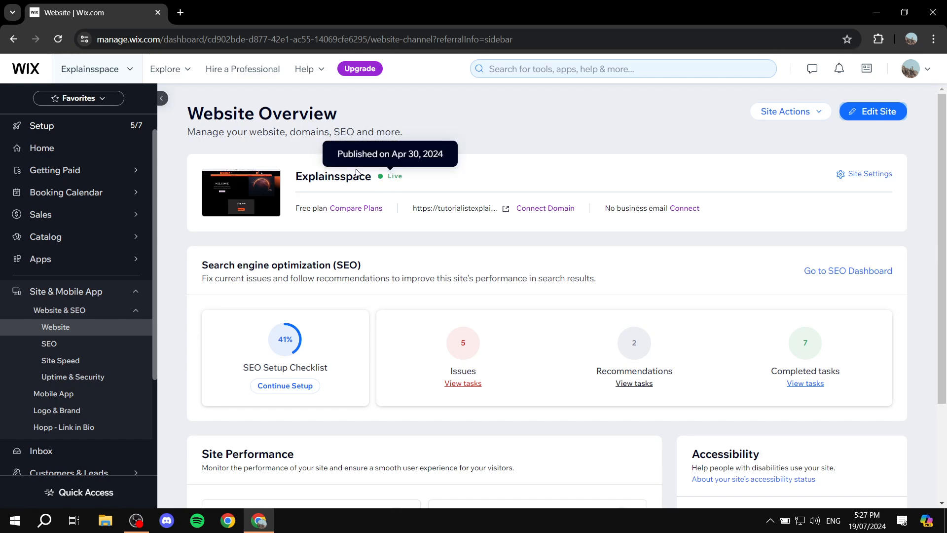
Open the site for editing, search the app market for "events", and add Wix Events & Tickets to the site.
click(885, 113)
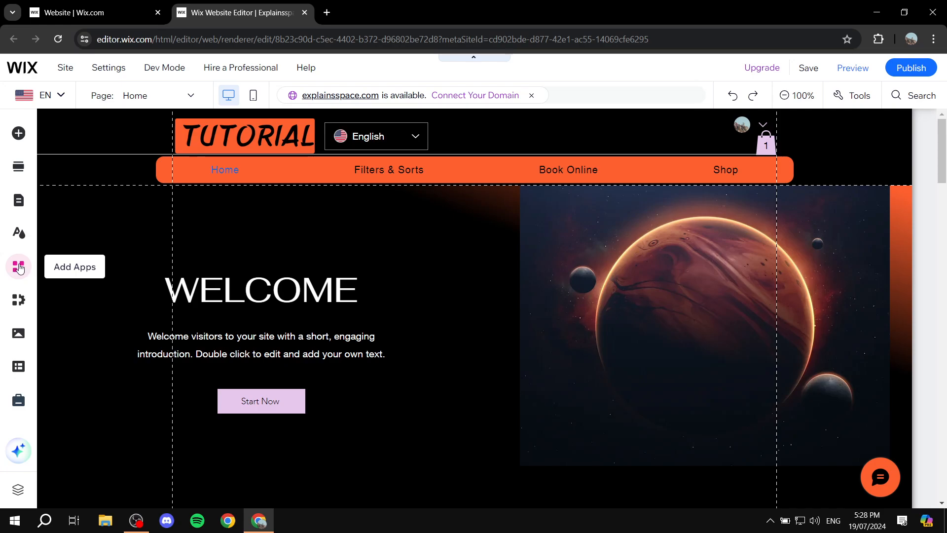
click(19, 269)
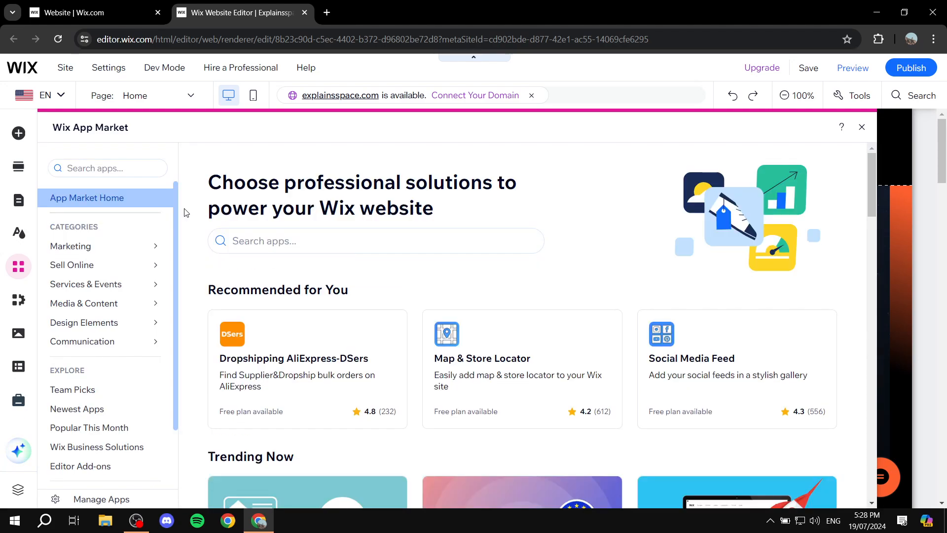
click(125, 170)
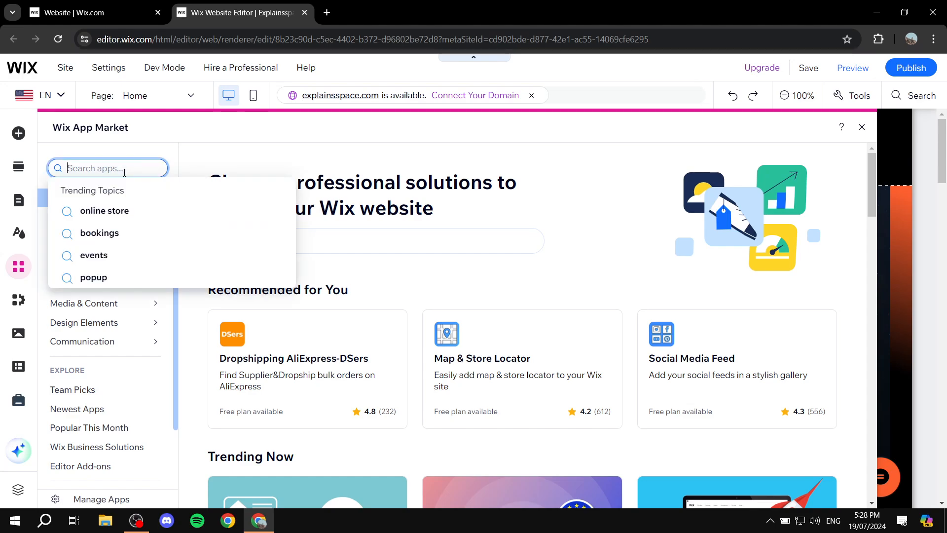
text(events)
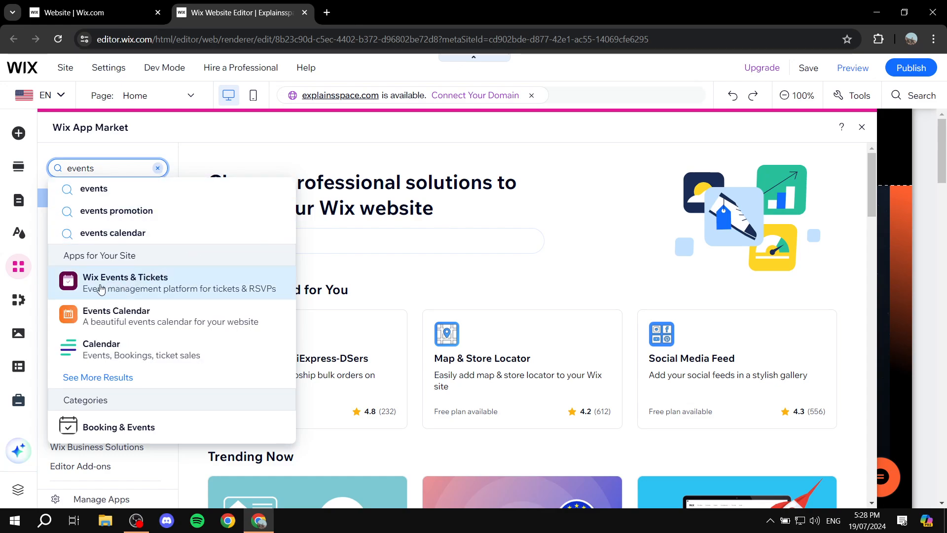
click(133, 286)
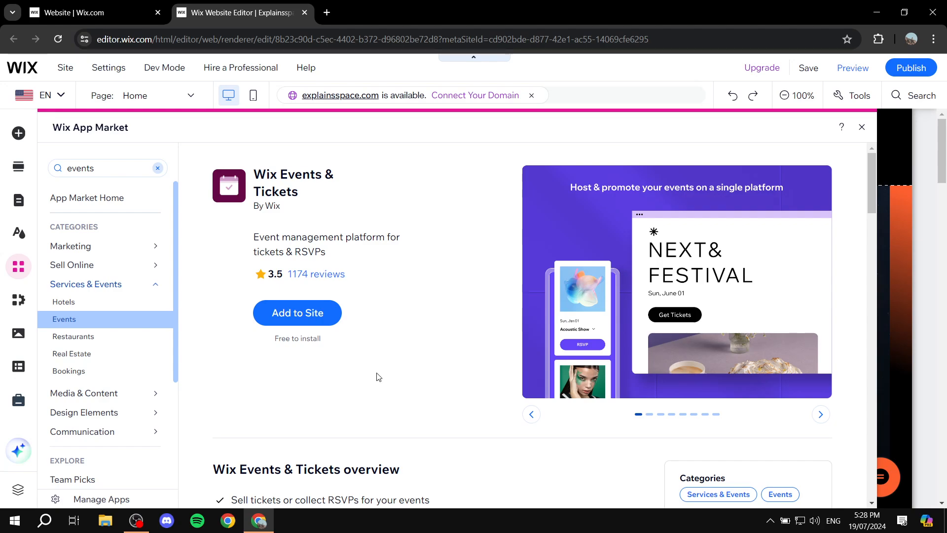
click(302, 319)
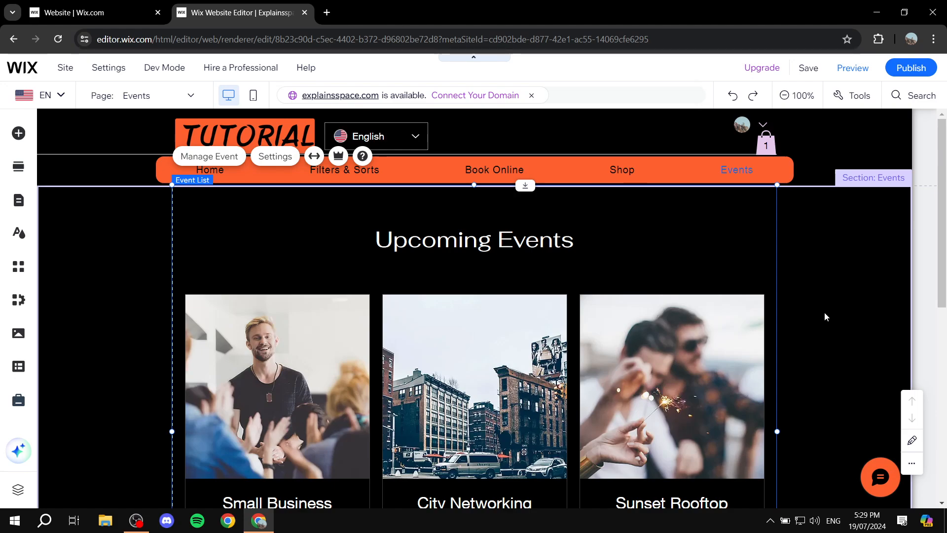
Open event management from the Event List on the Events page and start a new event.
click(825, 316)
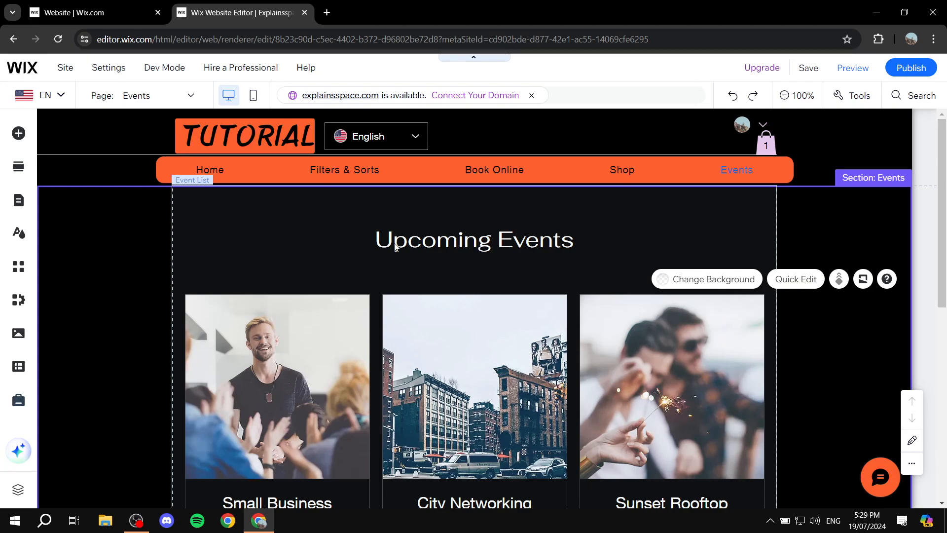
click(317, 236)
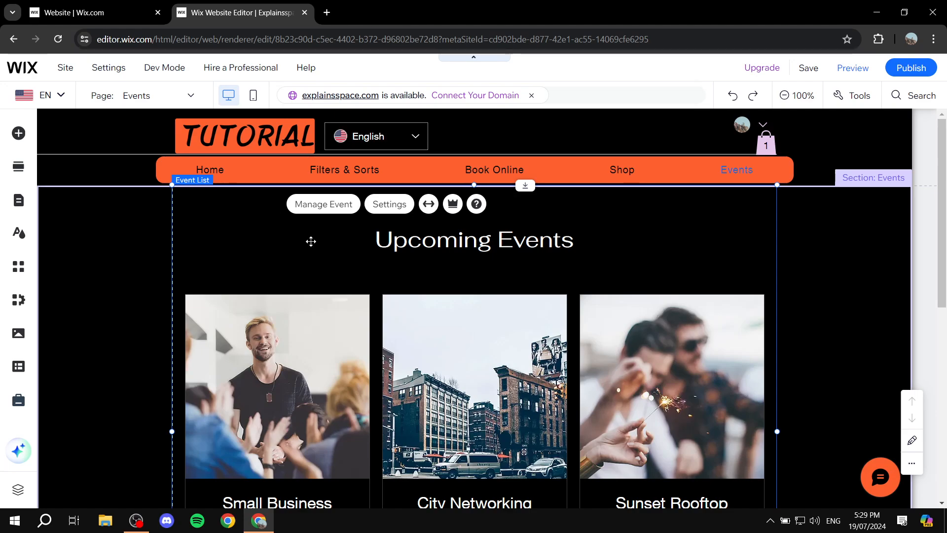
scroll(502, 318, down, 4)
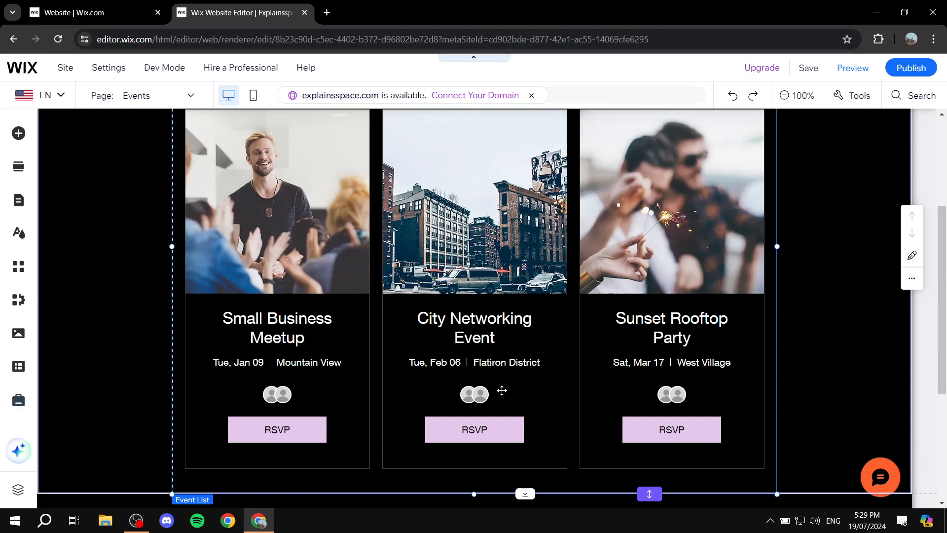
scroll(501, 394, up, 4)
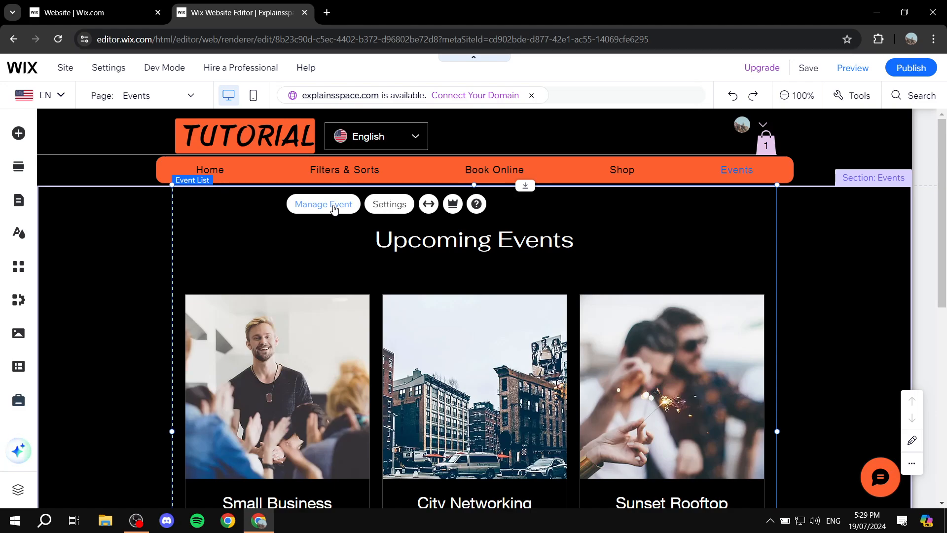
click(335, 210)
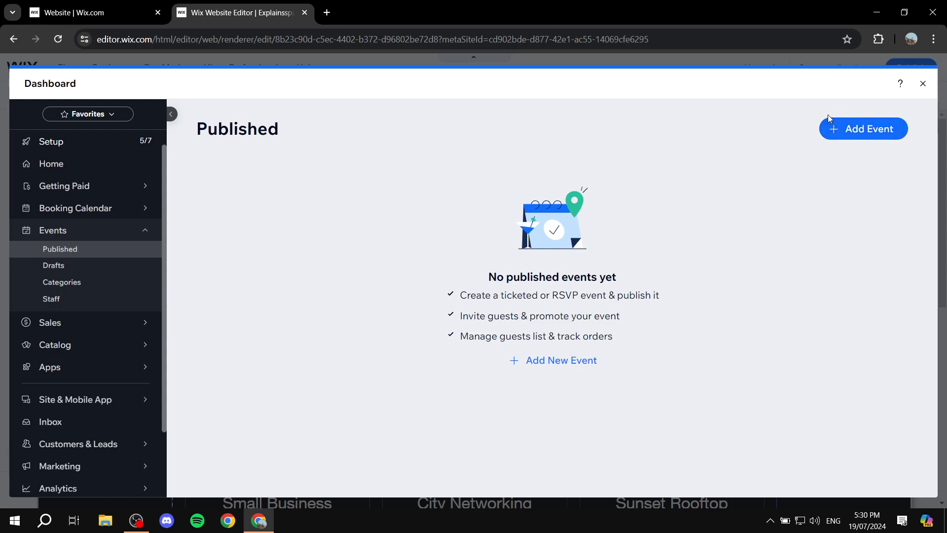
click(864, 132)
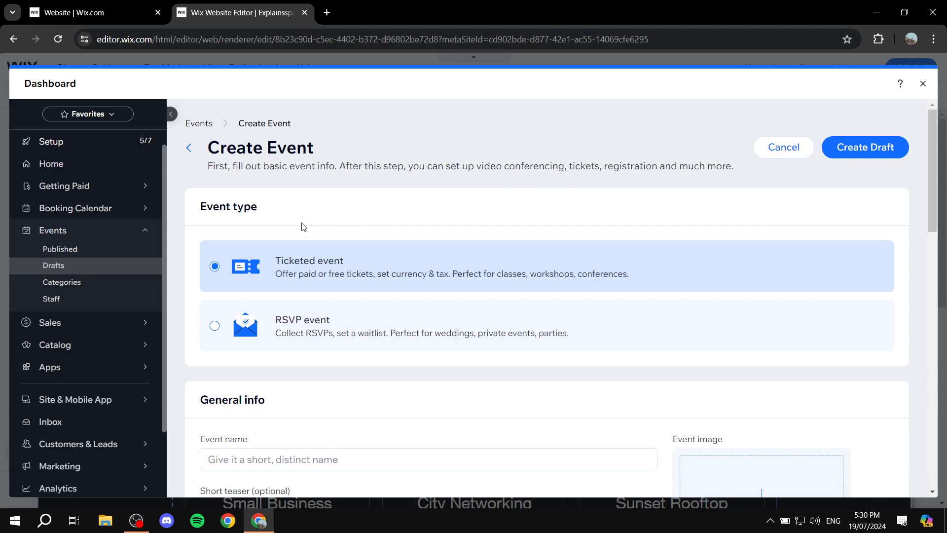
Try the RSVP event type and return the selection to Ticketed event.
drag(198, 213, 269, 208)
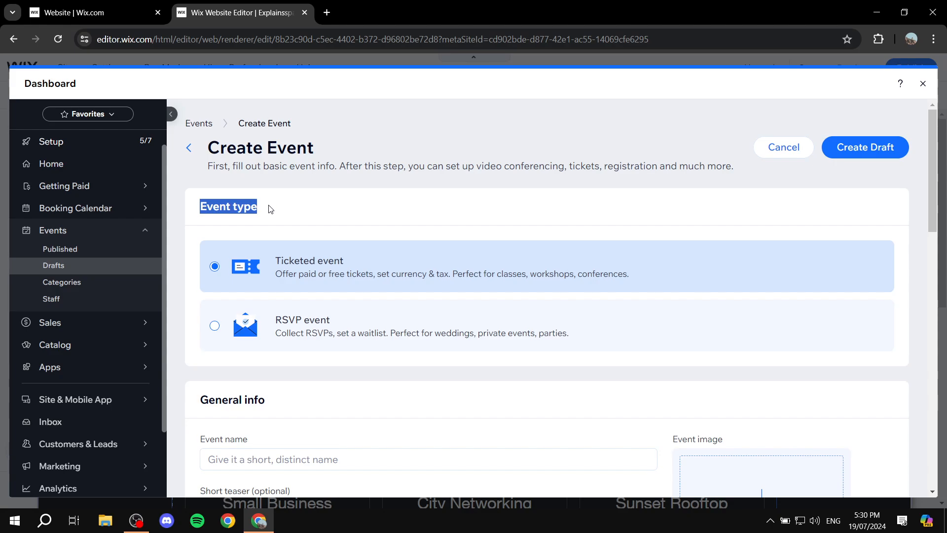
click(270, 209)
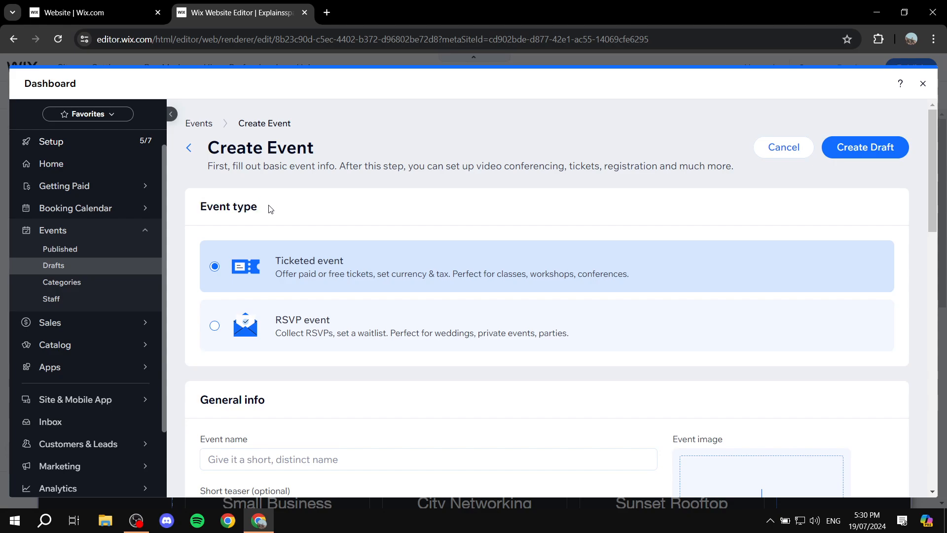
click(378, 322)
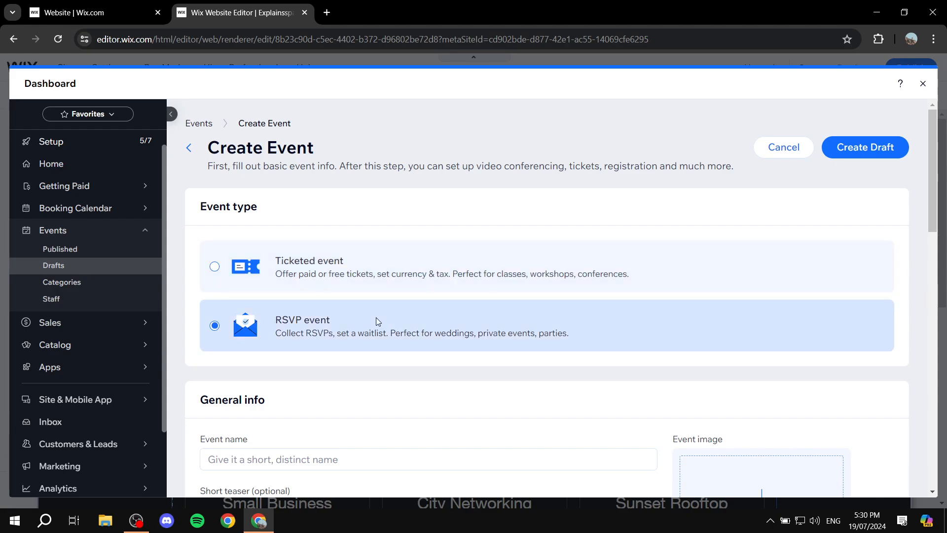
click(383, 271)
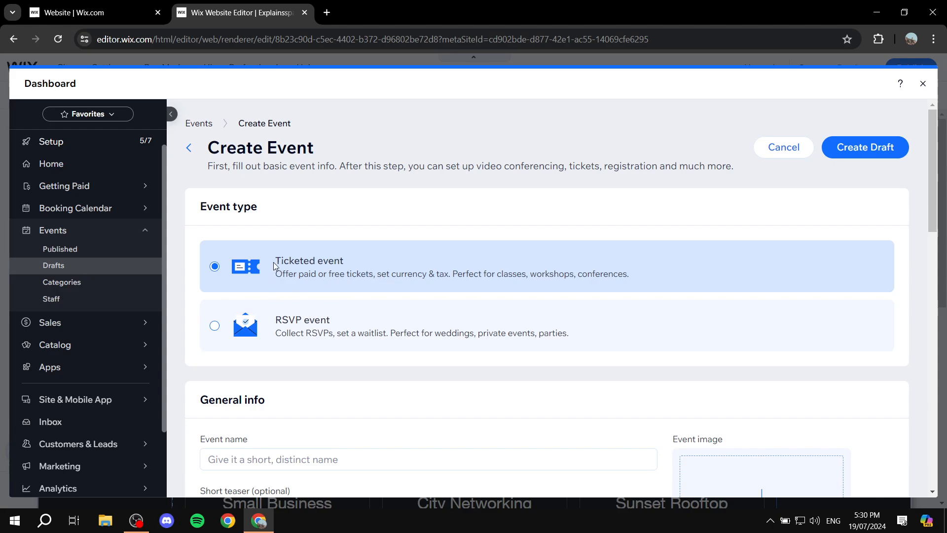
drag(274, 262, 365, 256)
click(365, 256)
click(362, 332)
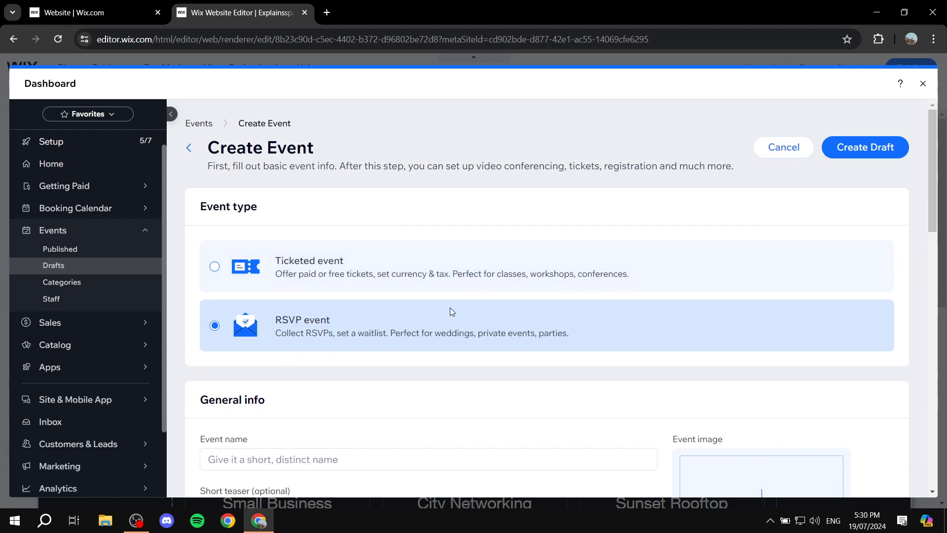
click(376, 254)
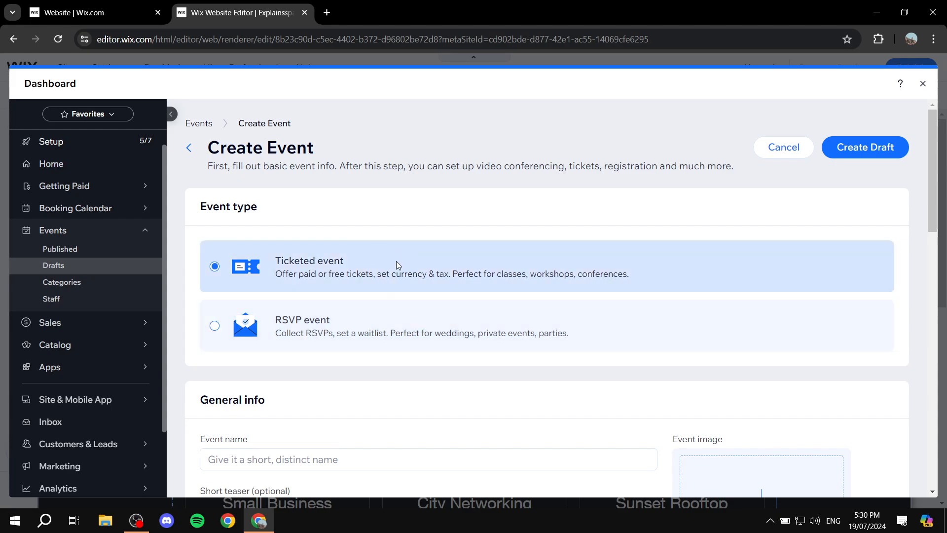
Name the event "Test Event" and enter "Test" as its short teaser.
scroll(397, 264, down, 3)
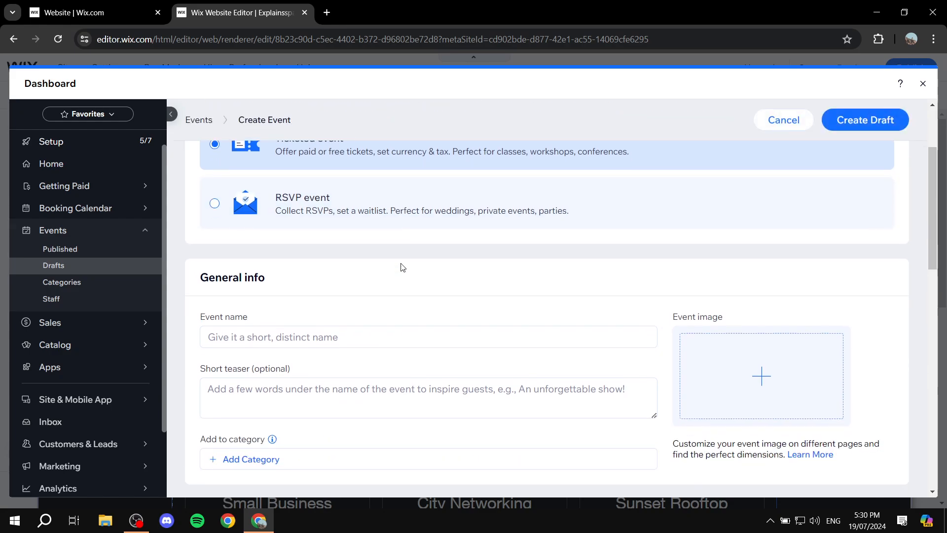
scroll(495, 230, down, 1)
click(361, 275)
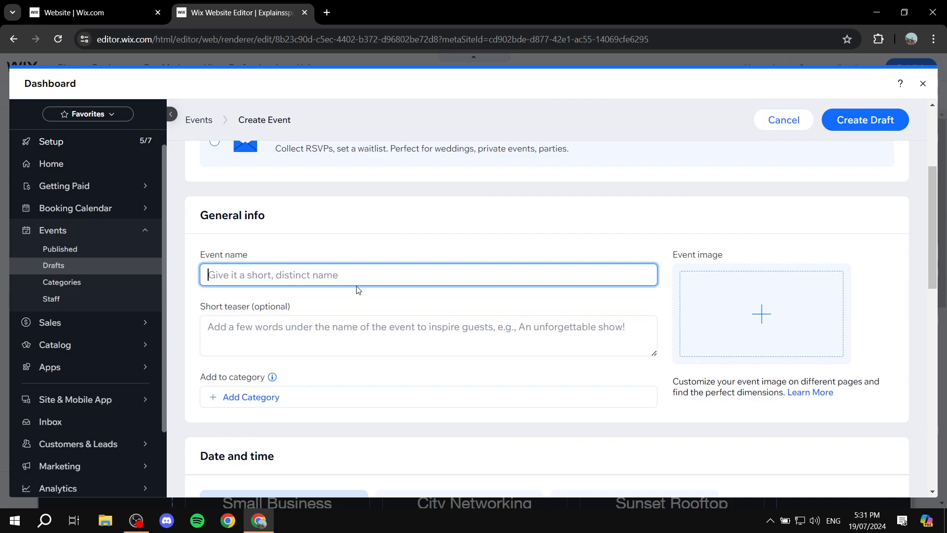
text(Test )
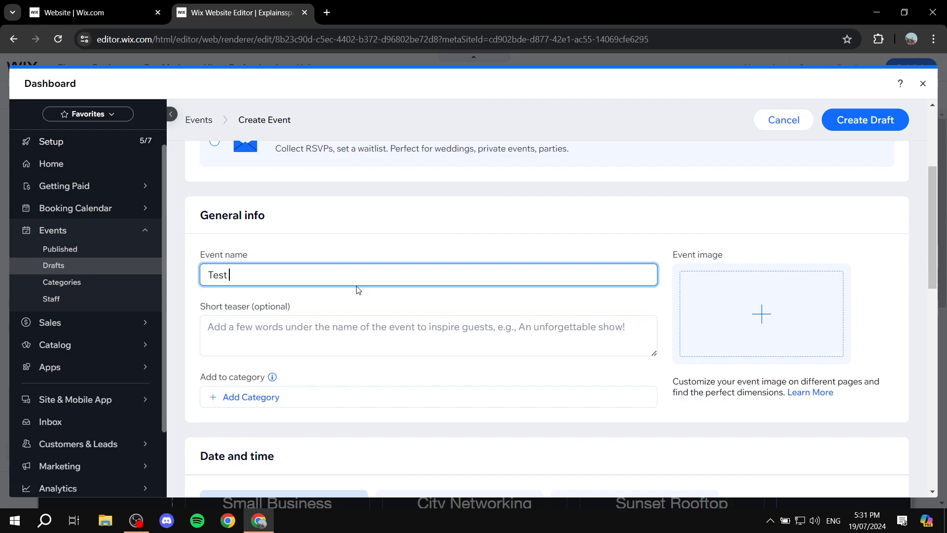
text(Event)
key(Tab)
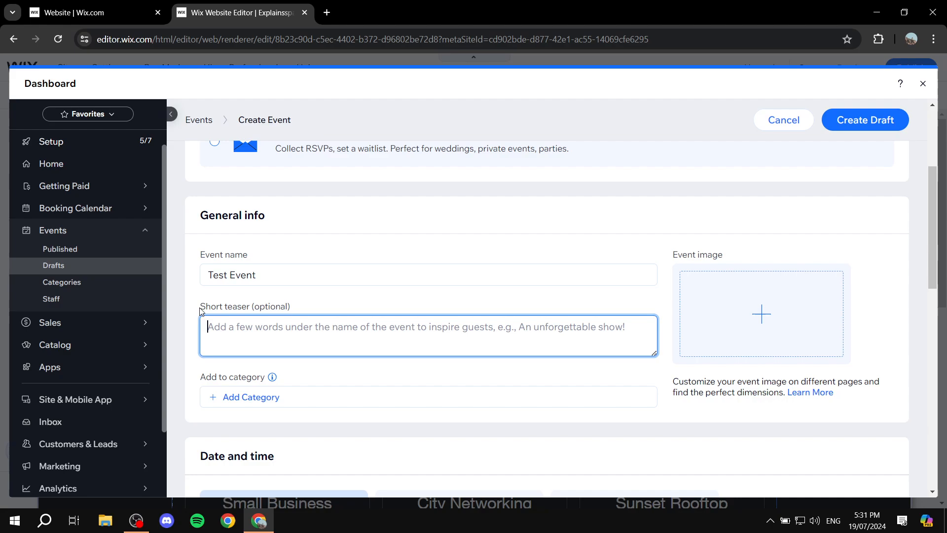
drag(200, 306, 322, 309)
click(322, 310)
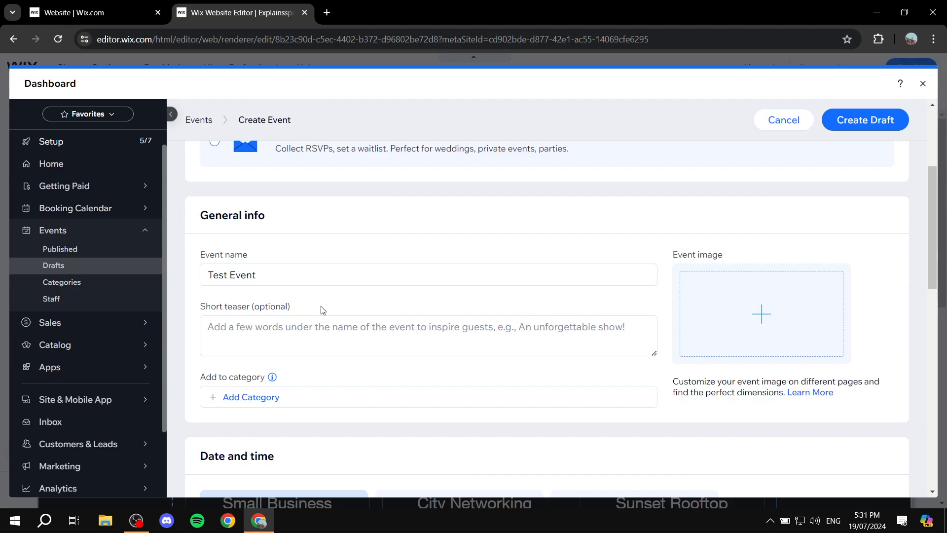
click(332, 330)
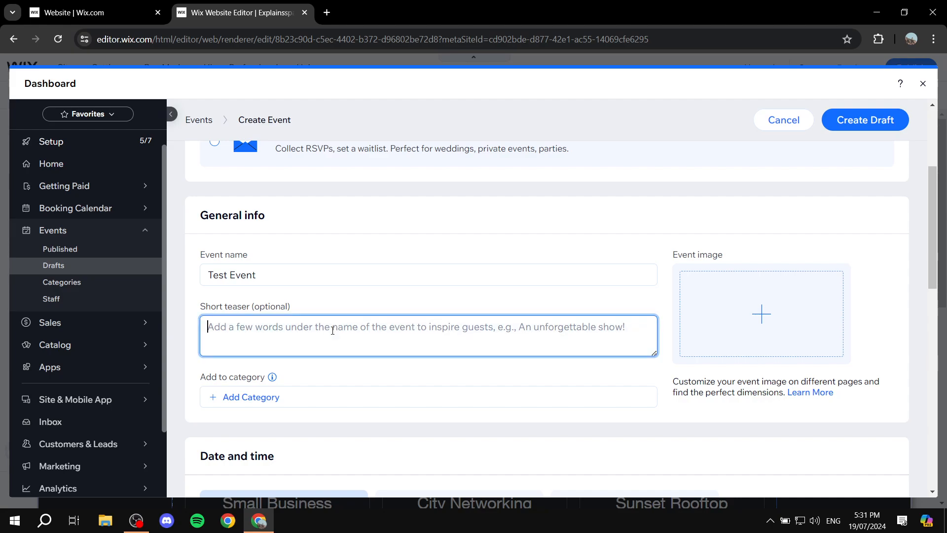
text(Test)
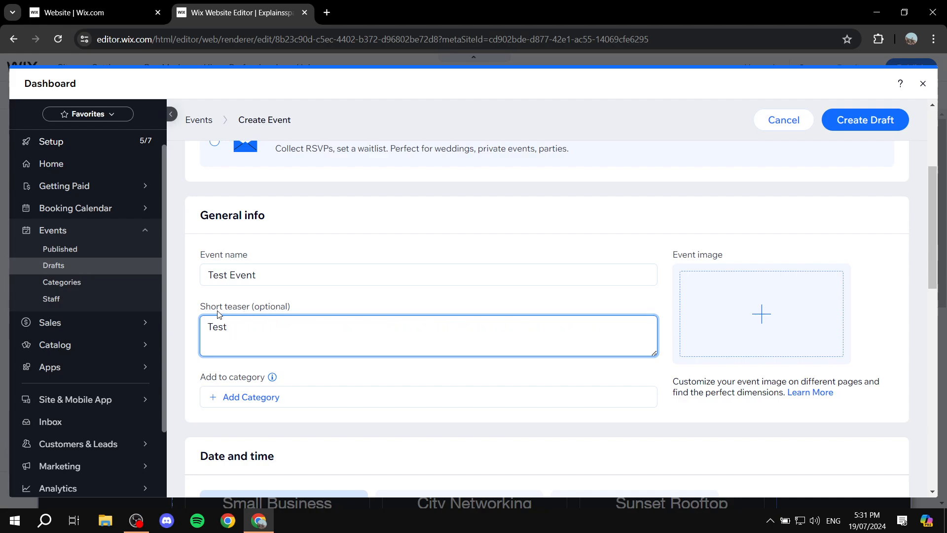
click(197, 322)
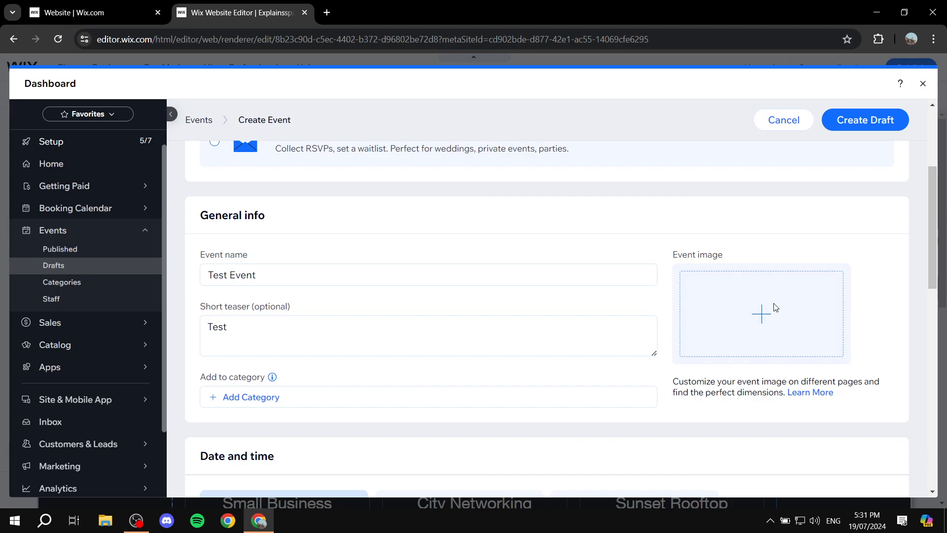
Set the event image to Orange.webp from the site files.
click(783, 328)
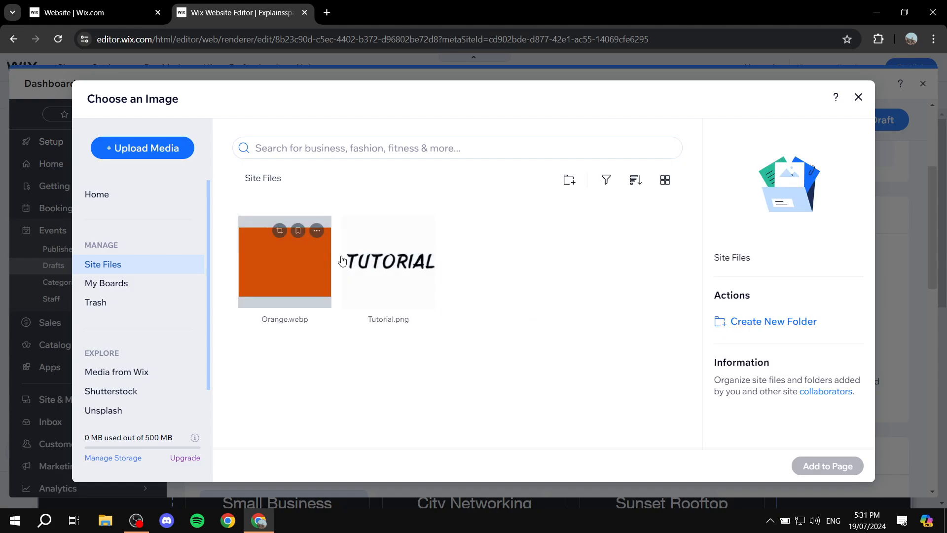
click(311, 271)
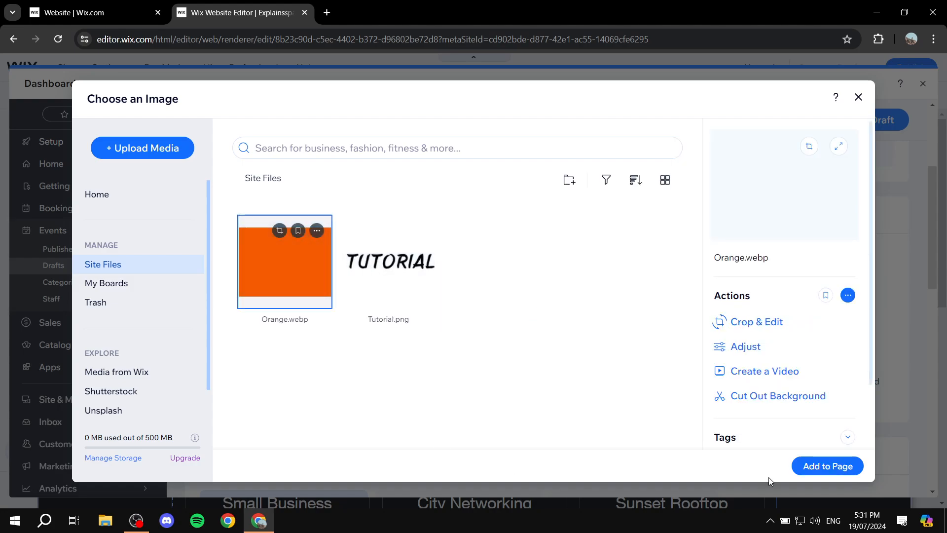
click(820, 466)
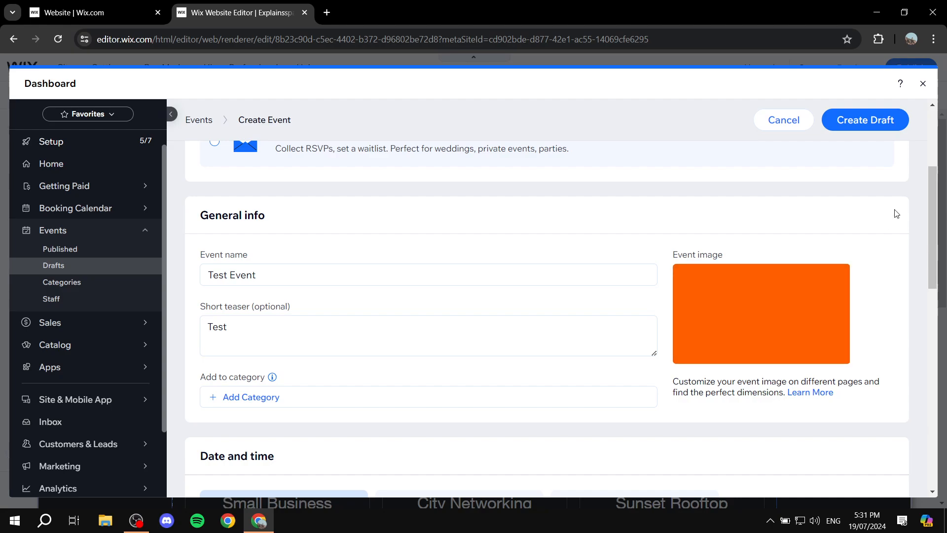
scroll(561, 245, down, 3)
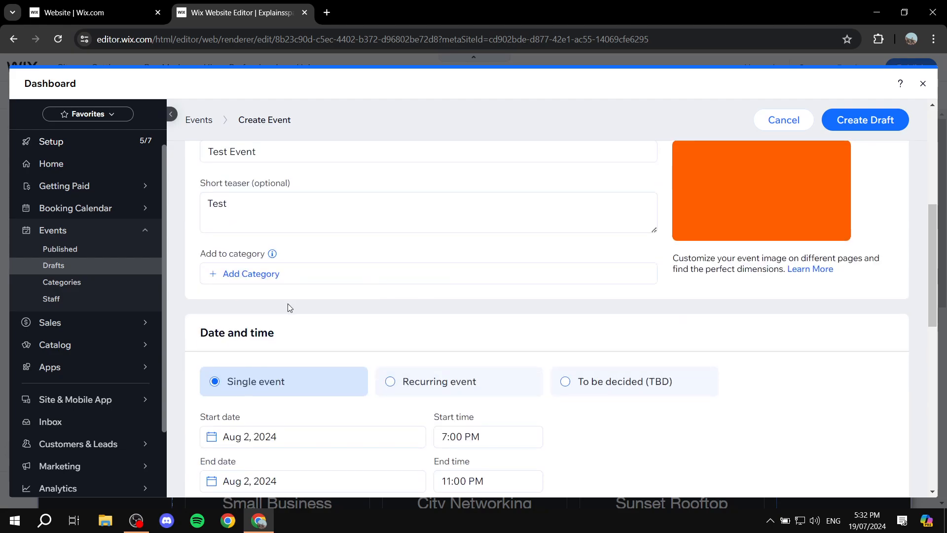
click(254, 277)
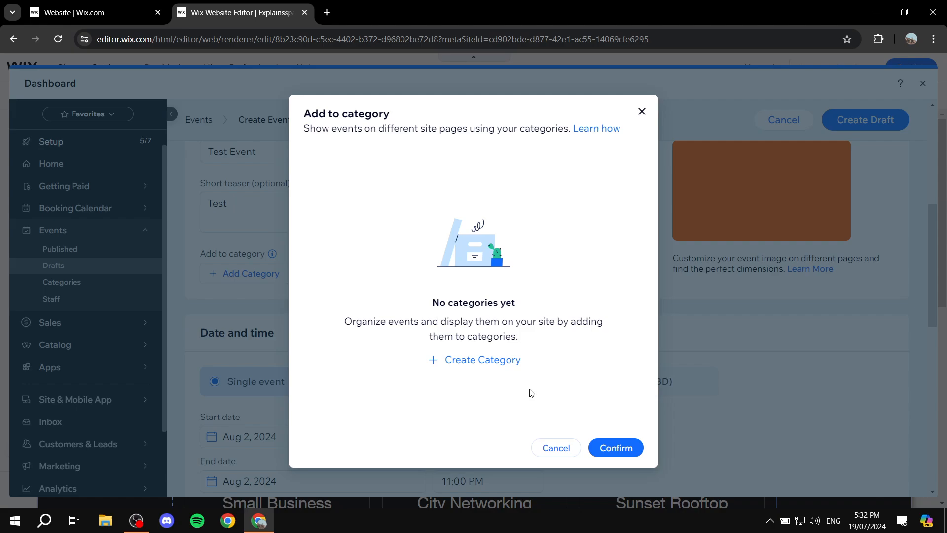
click(556, 448)
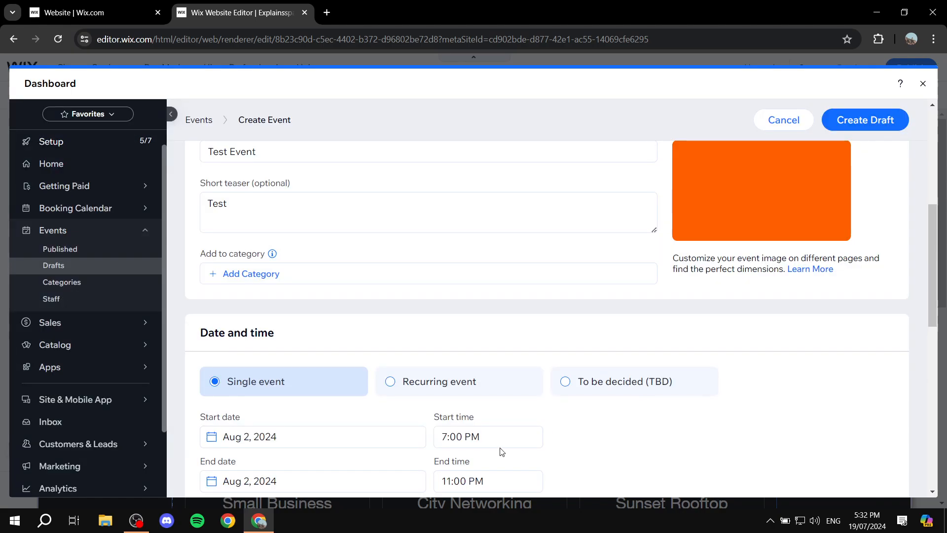
Try the Recurring event schedule, and set the event's date and time to To be decided (TBD).
scroll(279, 284, up, 4)
scroll(313, 304, down, 6)
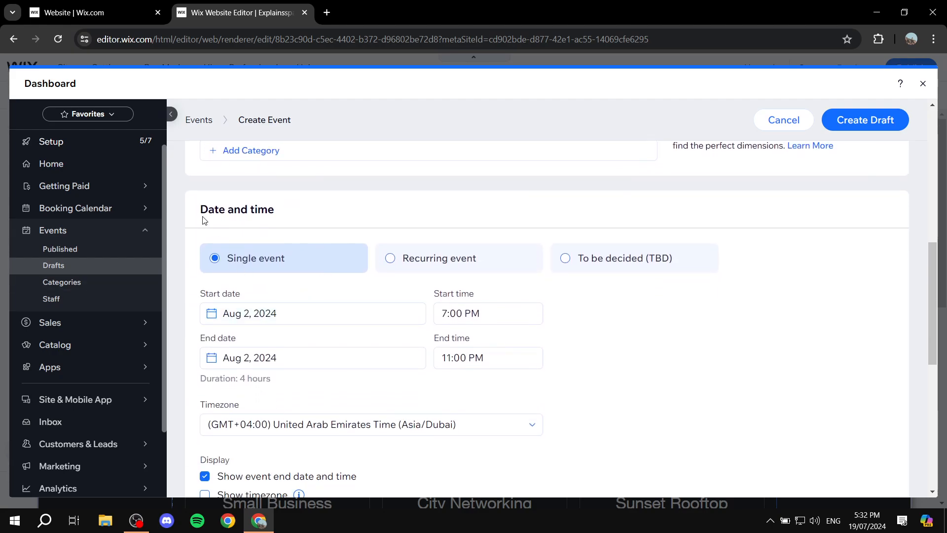
drag(199, 210, 303, 213)
click(303, 213)
click(389, 259)
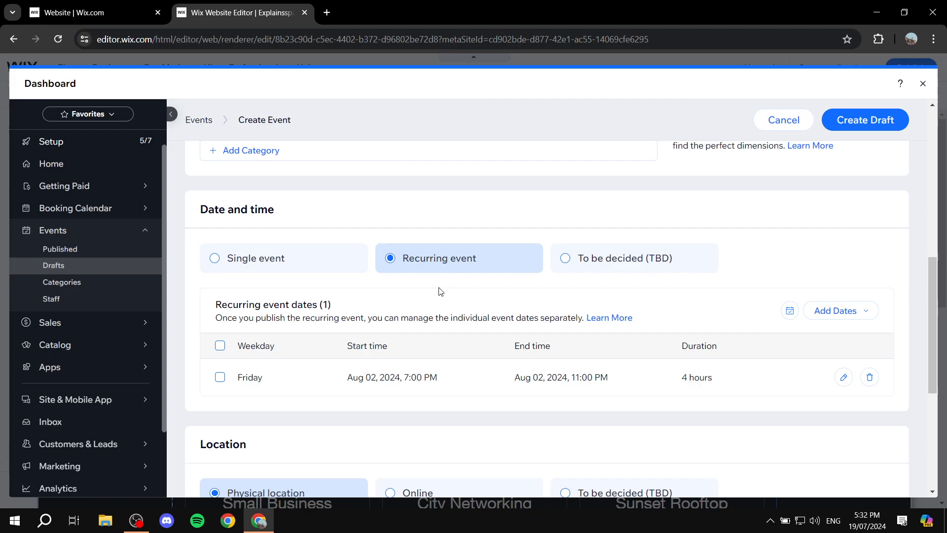
click(575, 259)
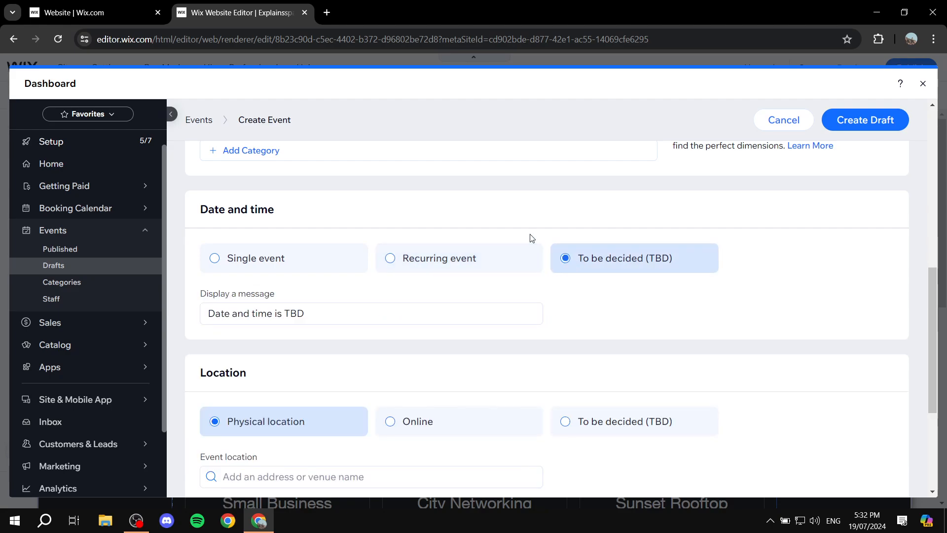
Make the schedule a Single event and set its start date to Aug 3, 2024, keeping the same end date.
click(276, 259)
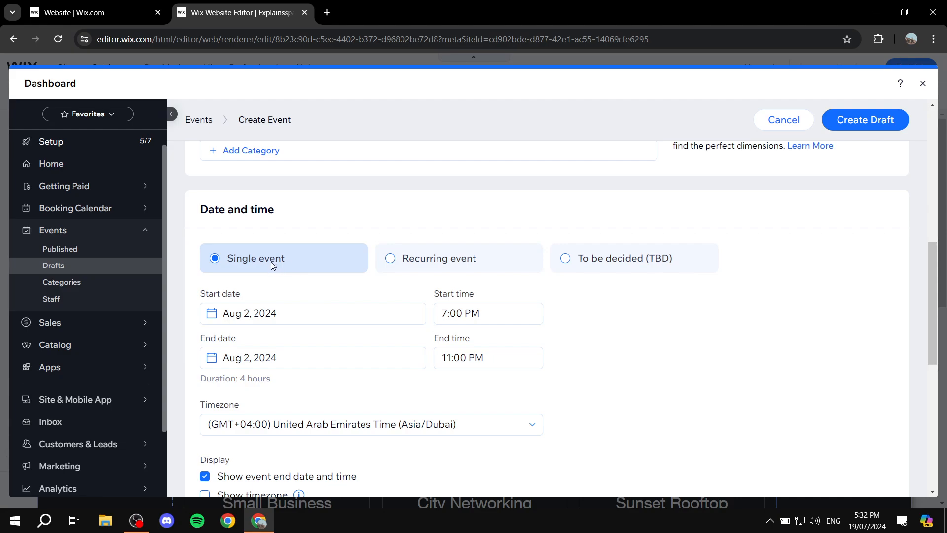
scroll(271, 262, down, 1)
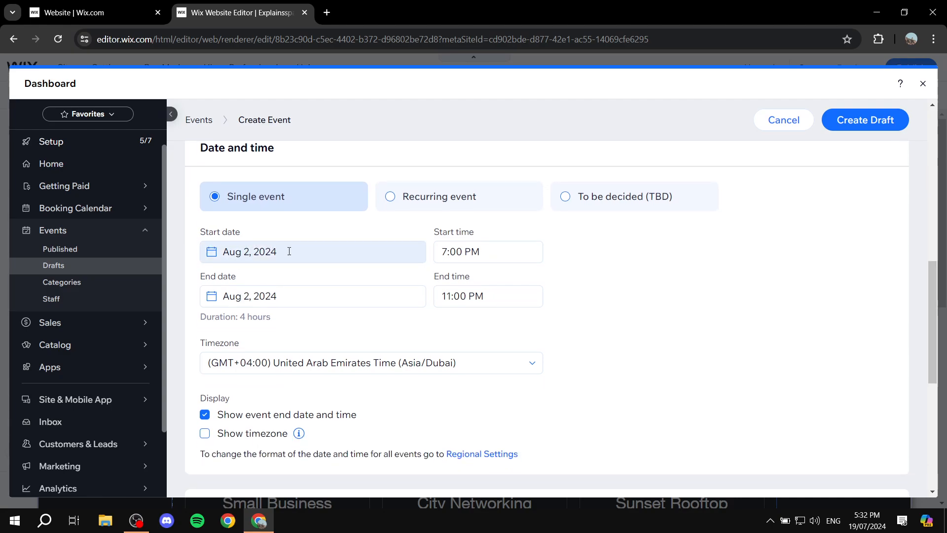
click(290, 251)
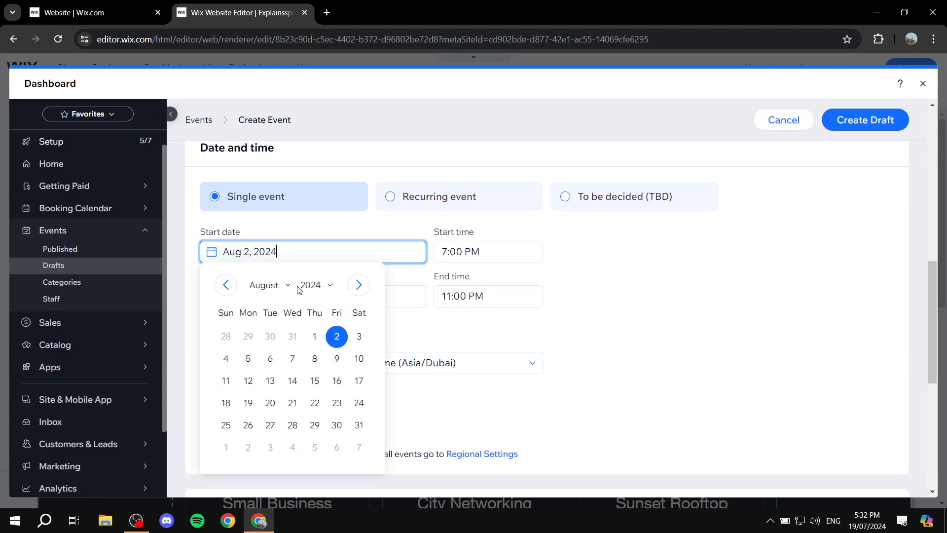
click(359, 338)
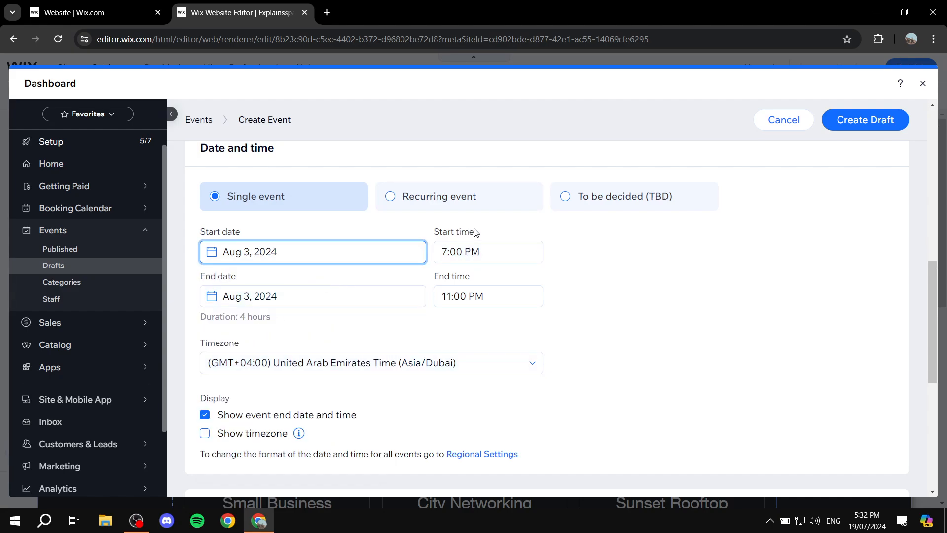
click(299, 291)
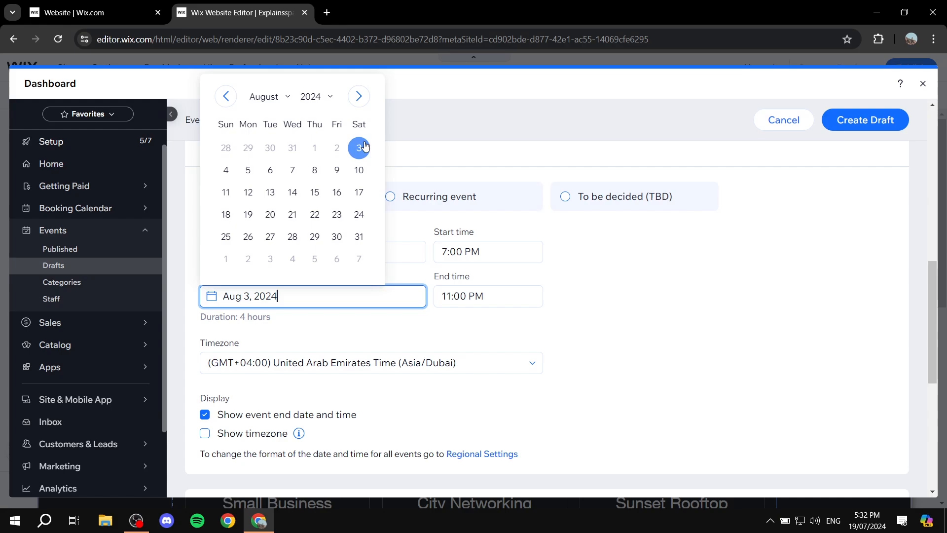
click(434, 113)
Try to set the event's end time to 1:00 PM.
click(494, 299)
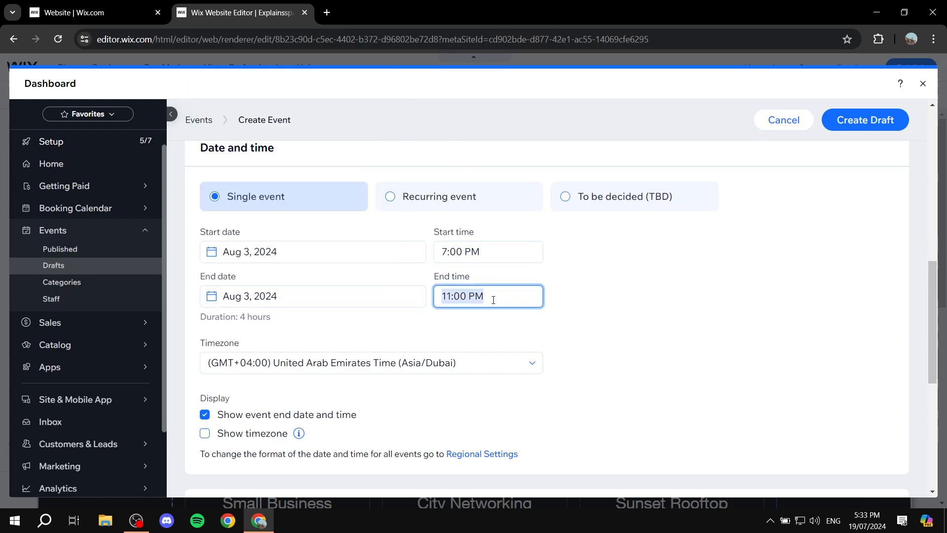
scroll(487, 405, down, 1)
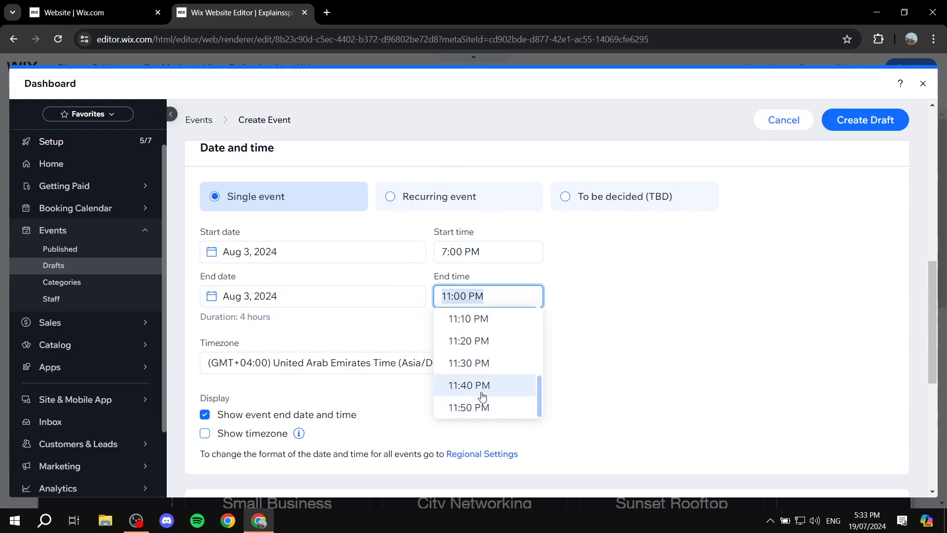
scroll(491, 390, up, 5)
scroll(491, 389, up, 20)
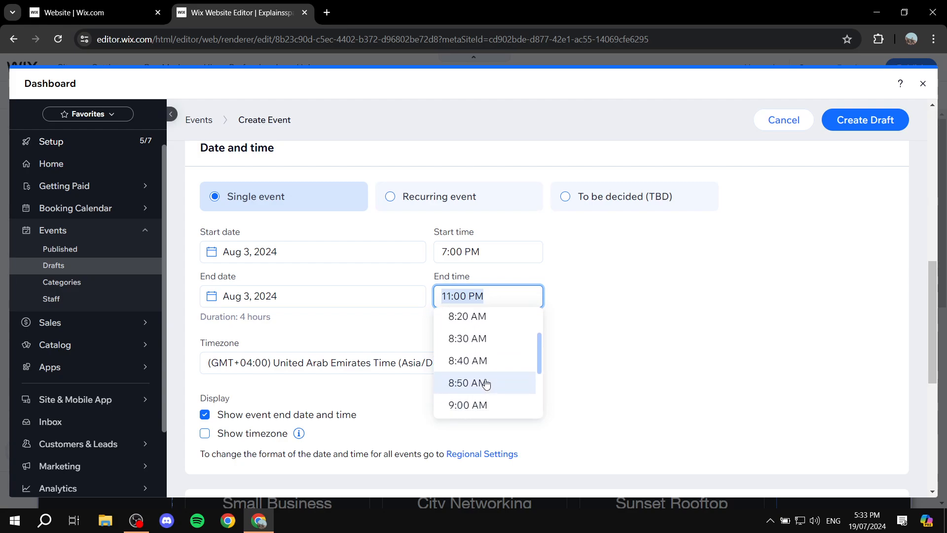
scroll(485, 383, down, 4)
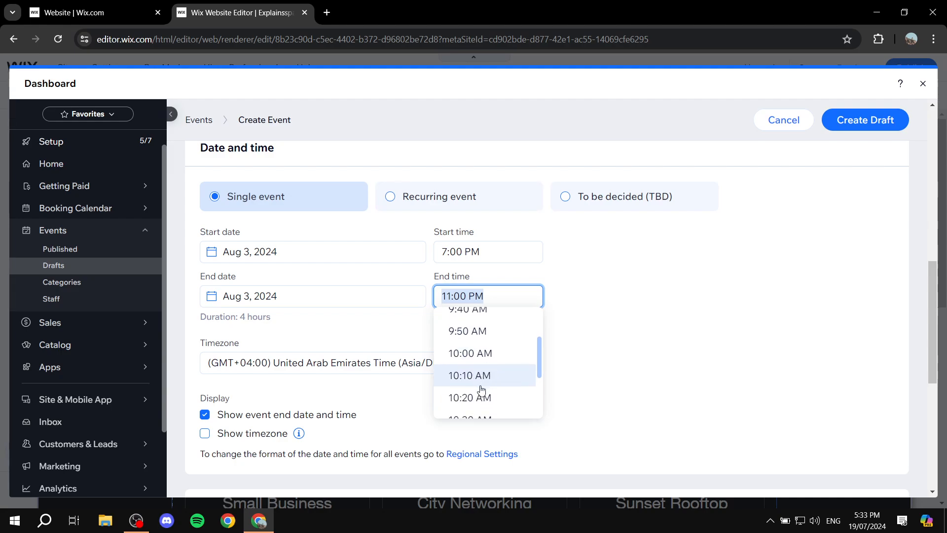
scroll(481, 388, down, 3)
scroll(490, 387, down, 2)
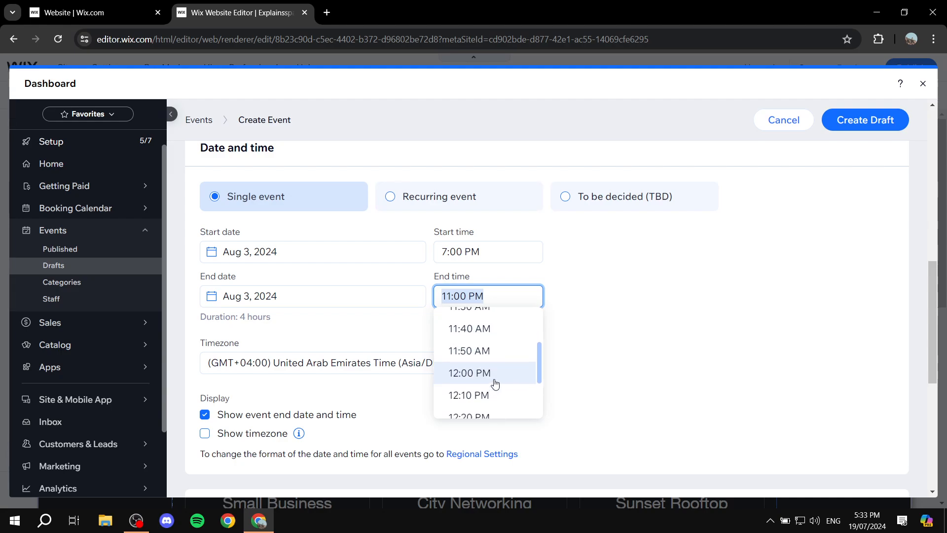
scroll(492, 370, down, 3)
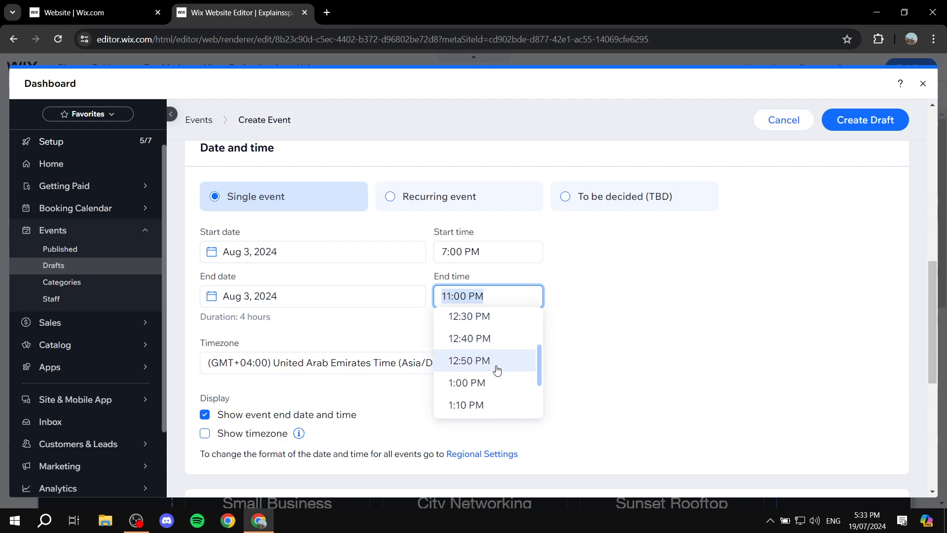
click(474, 385)
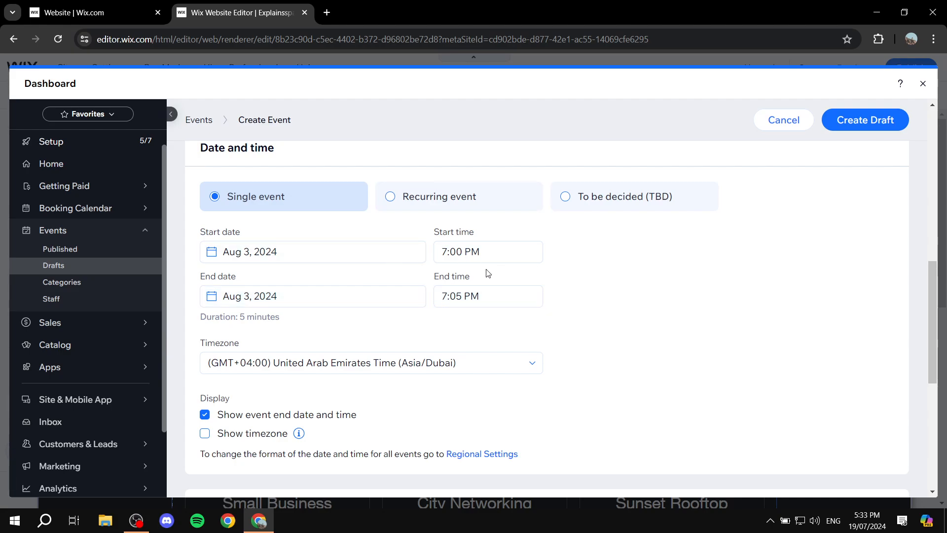
Enable showing the timezone in the event's date and time display options.
scroll(486, 270, down, 2)
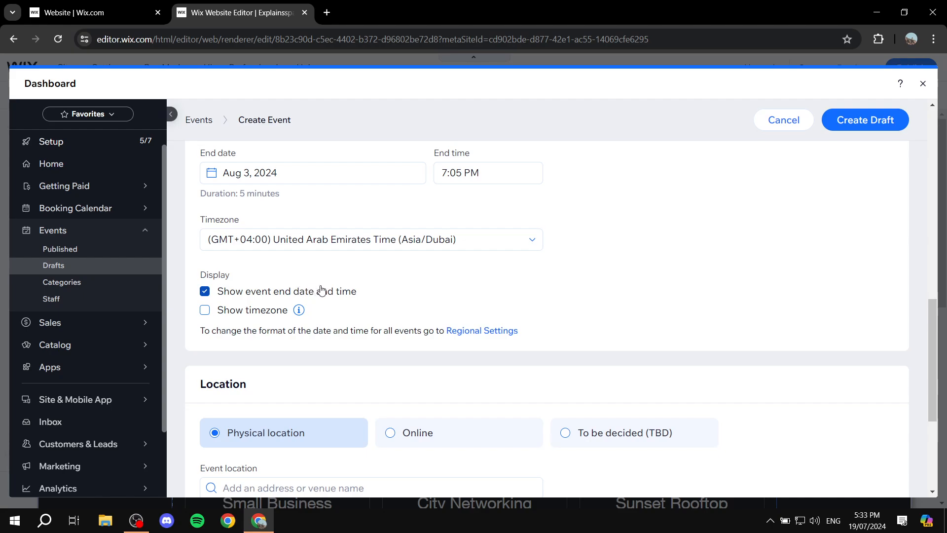
click(217, 314)
scroll(444, 308, down, 3)
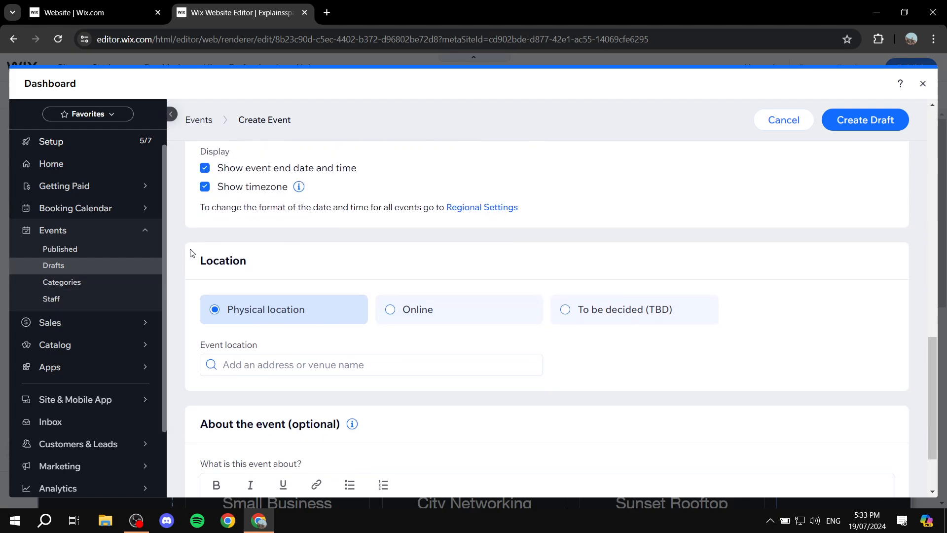
Try the Online location type and return the selection to Physical location.
drag(196, 264, 293, 265)
click(294, 265)
click(402, 311)
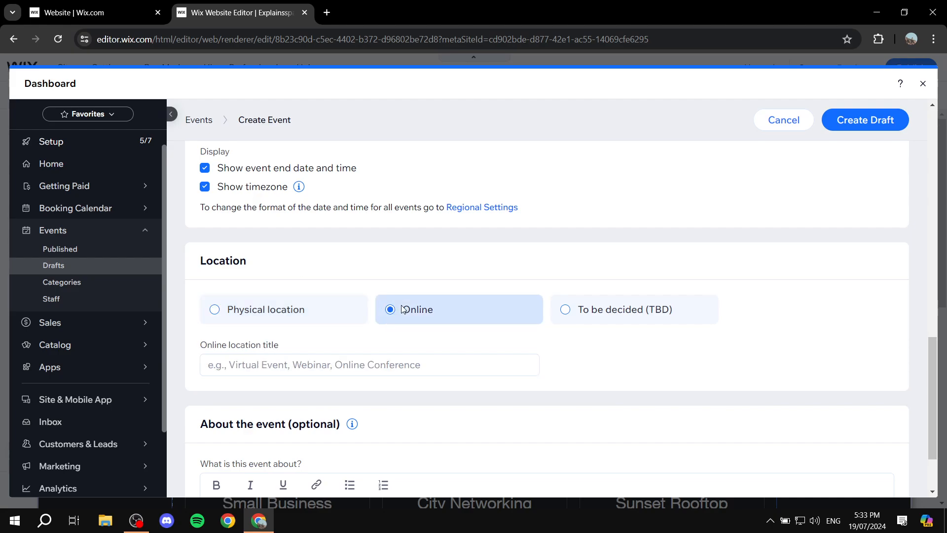
click(366, 365)
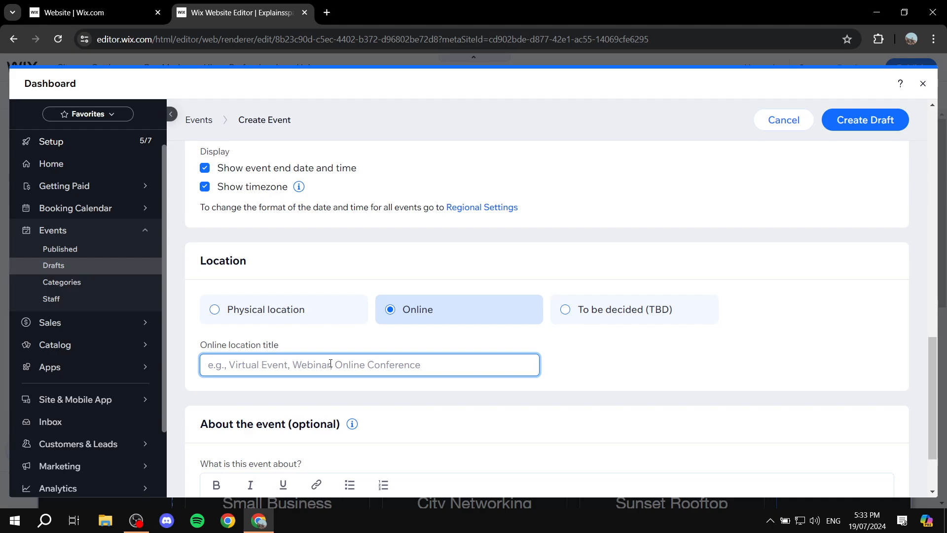
click(281, 322)
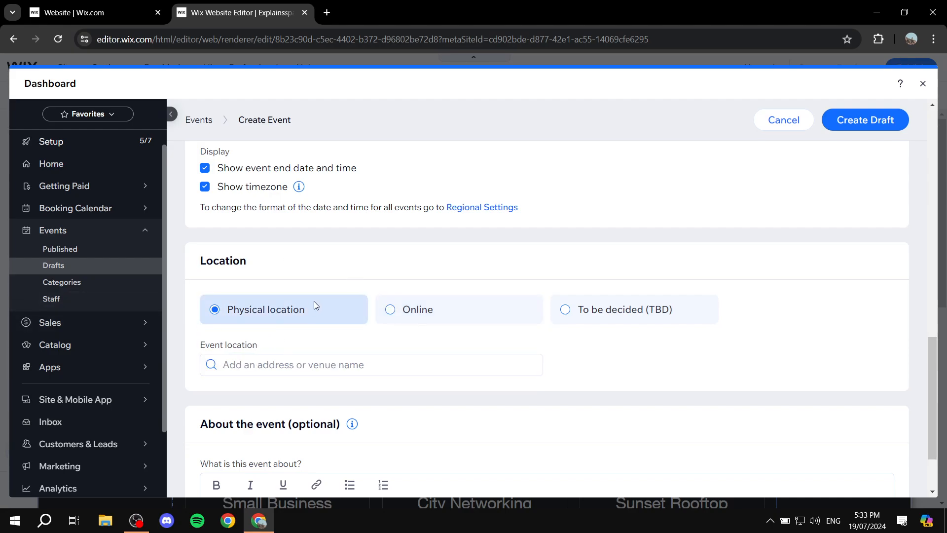
Set the physical event location to Dubai, United Arab Emirates, from the address suggestions.
click(286, 359)
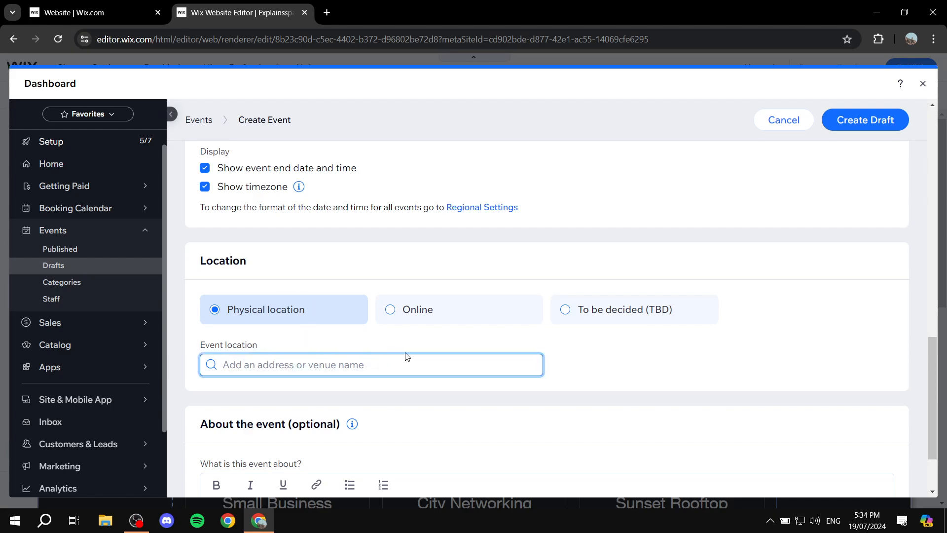
text(Dubai)
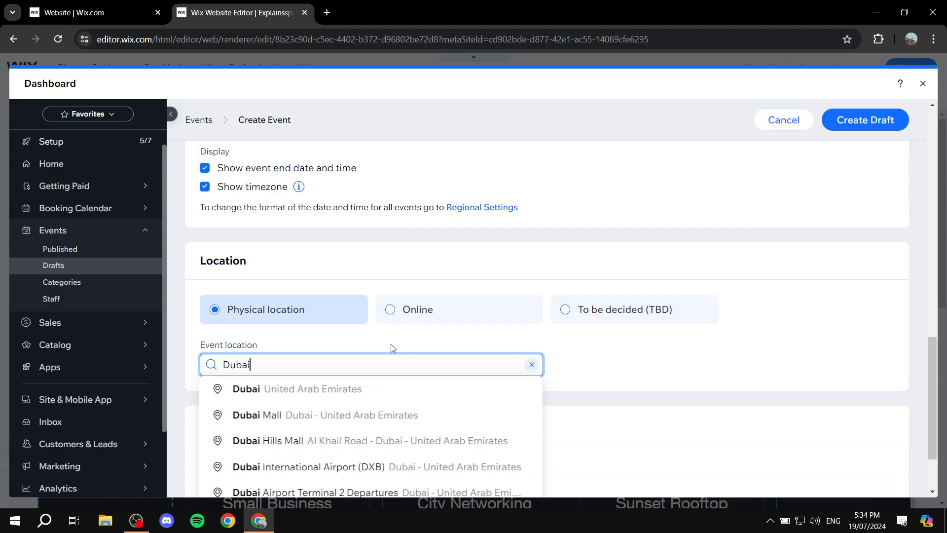
click(357, 386)
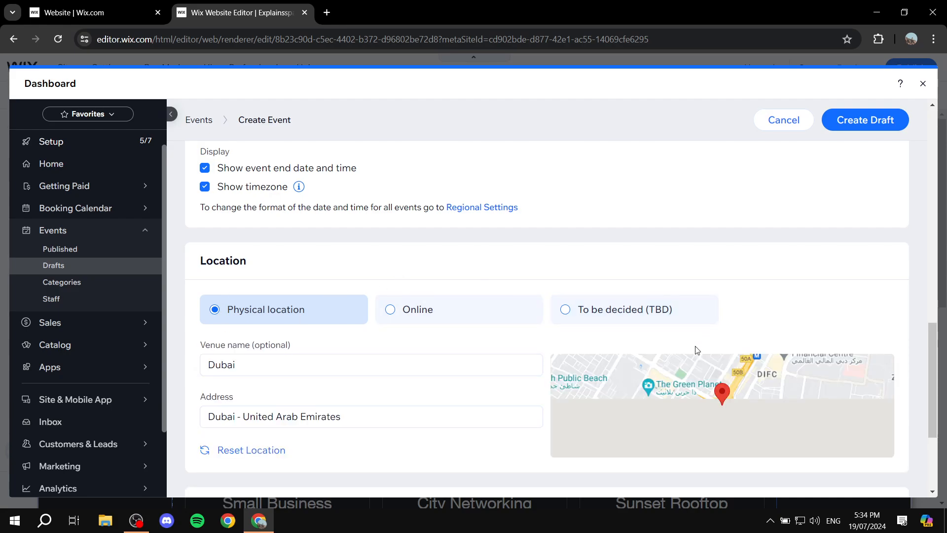
Leave the optional event description empty, create the event draft and dismiss the notification.
scroll(593, 317, down, 3)
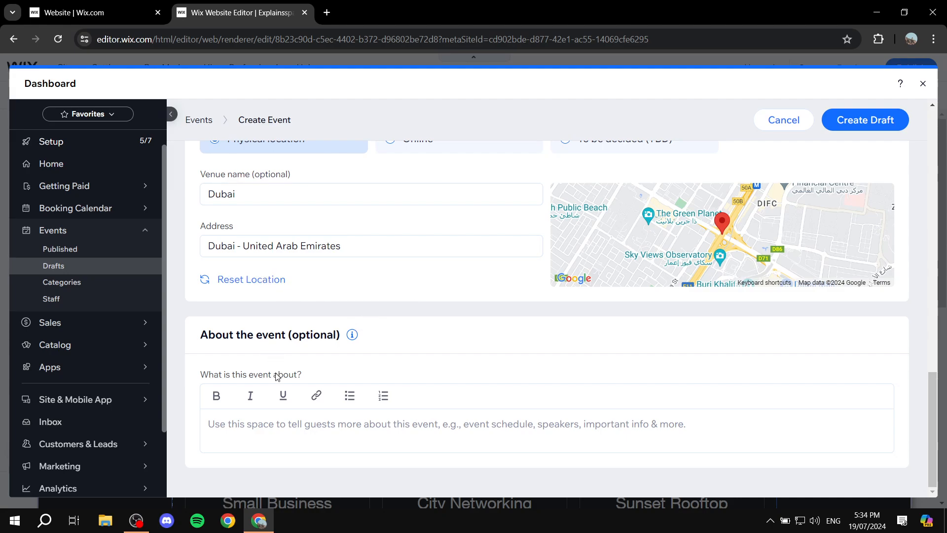
click(336, 423)
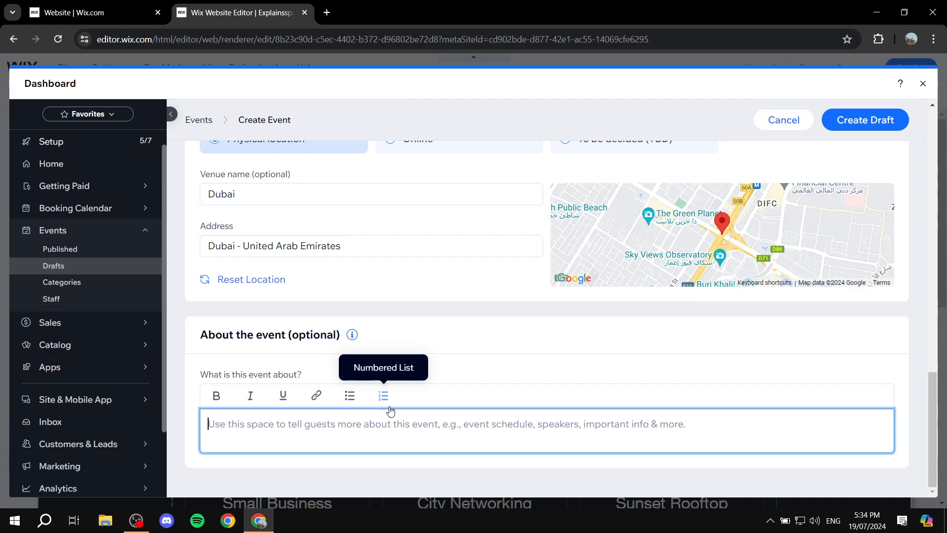
scroll(419, 327, up, 10)
scroll(408, 327, up, 5)
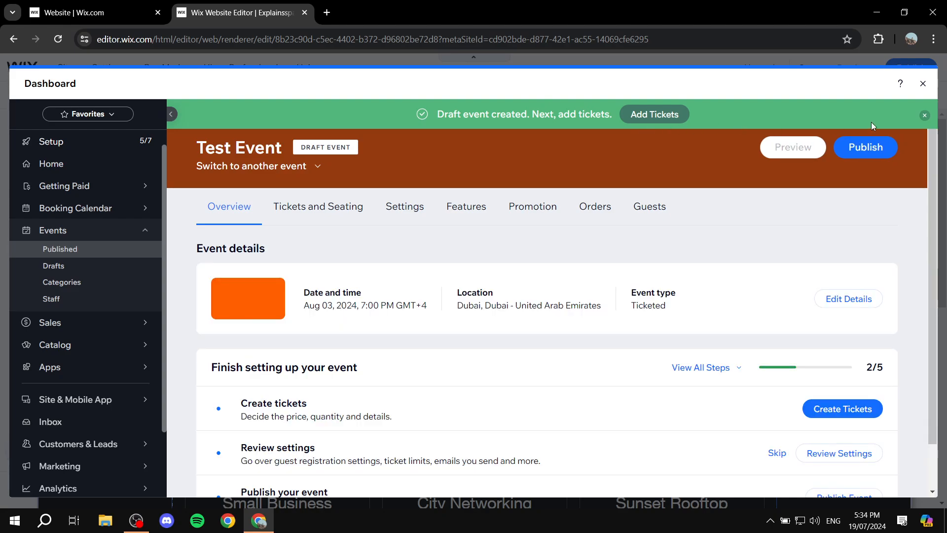
click(923, 116)
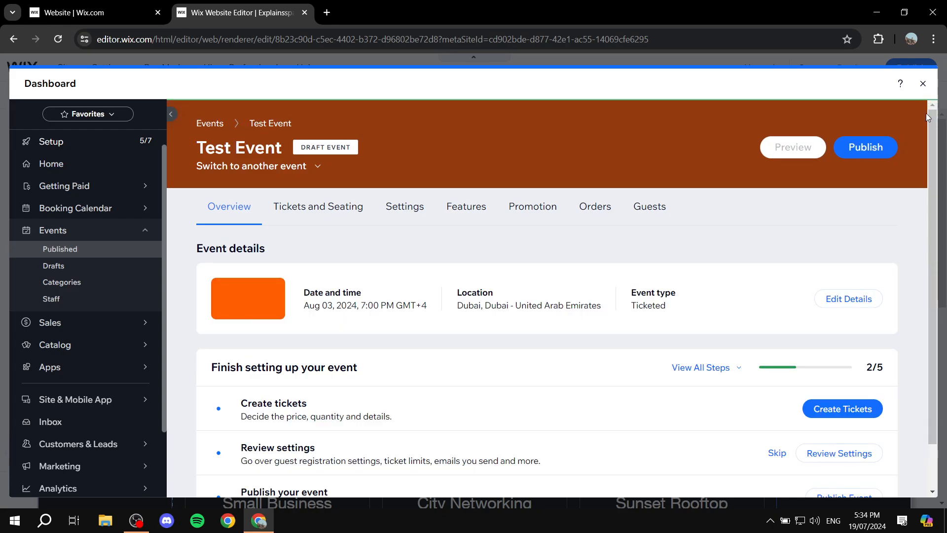
Start a new ticket type in the tickets and seating section of Test Event.
click(310, 212)
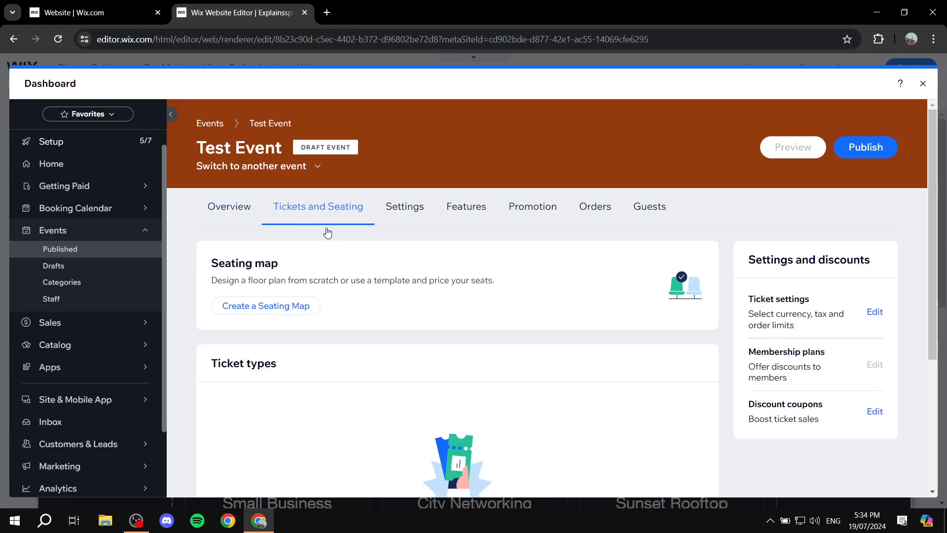
scroll(343, 259, down, 3)
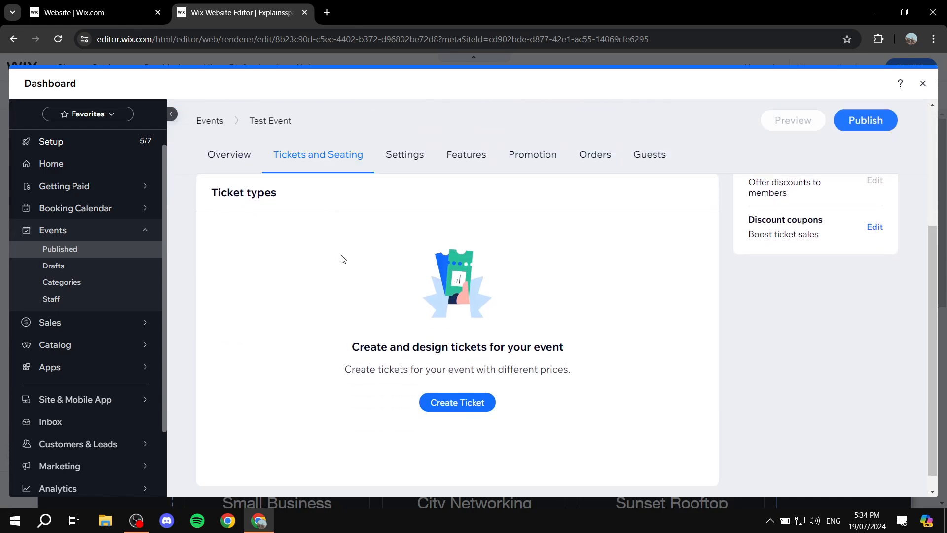
click(455, 385)
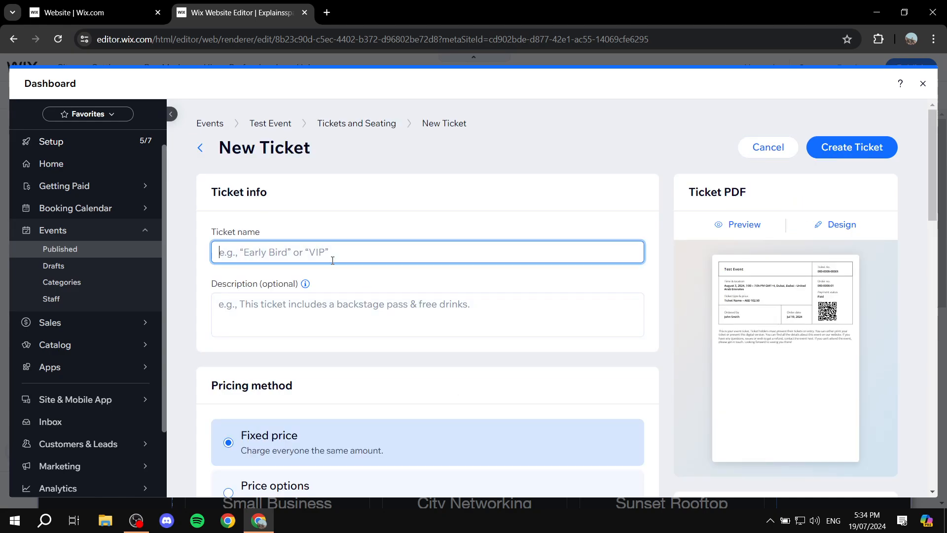
Name the new ticket "Paid Ticket Regular".
text(Paid T)
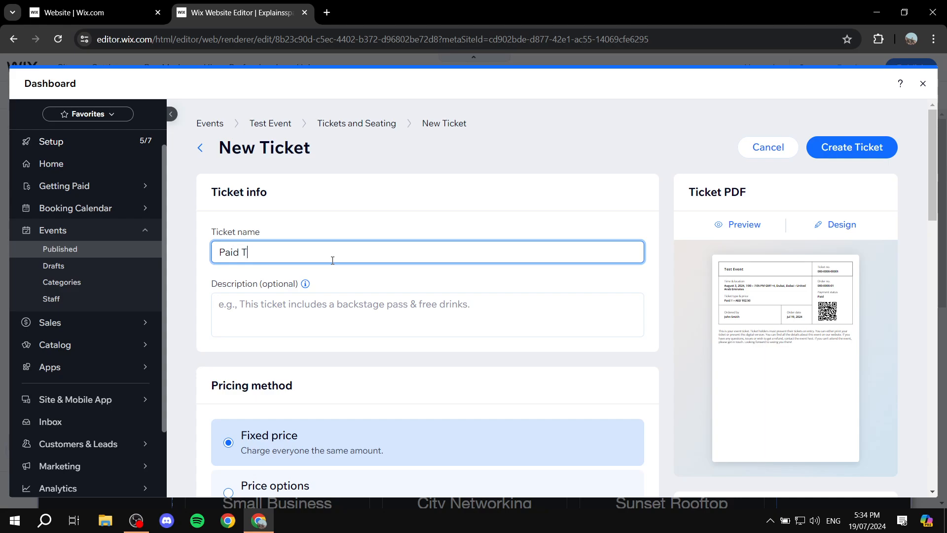
text(icket R)
text(gu)
key(BackSpace)
text(gualr)
key(BackSpace)
key(BackSpace)
key(BackSpace)
text(lar)
click(365, 217)
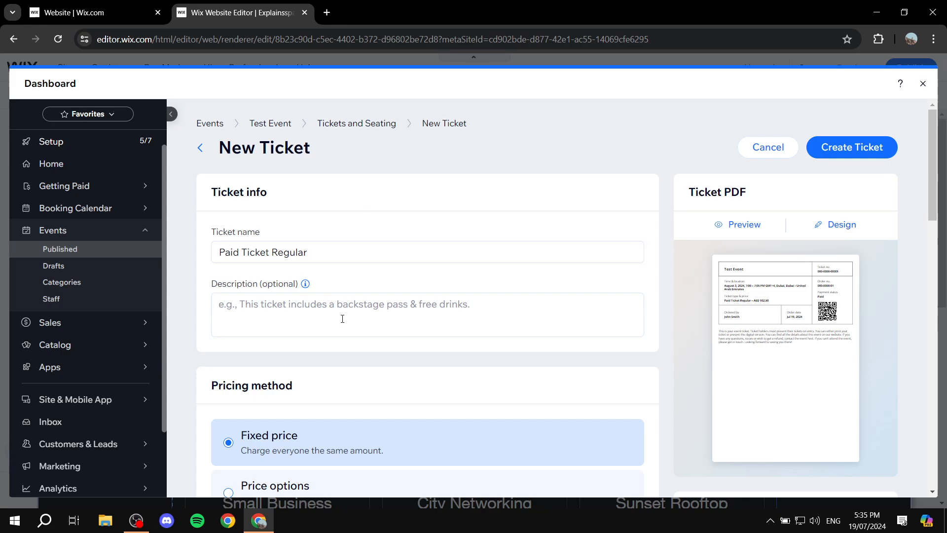
Enter "For Regular Visitors" as the ticket's description.
click(319, 300)
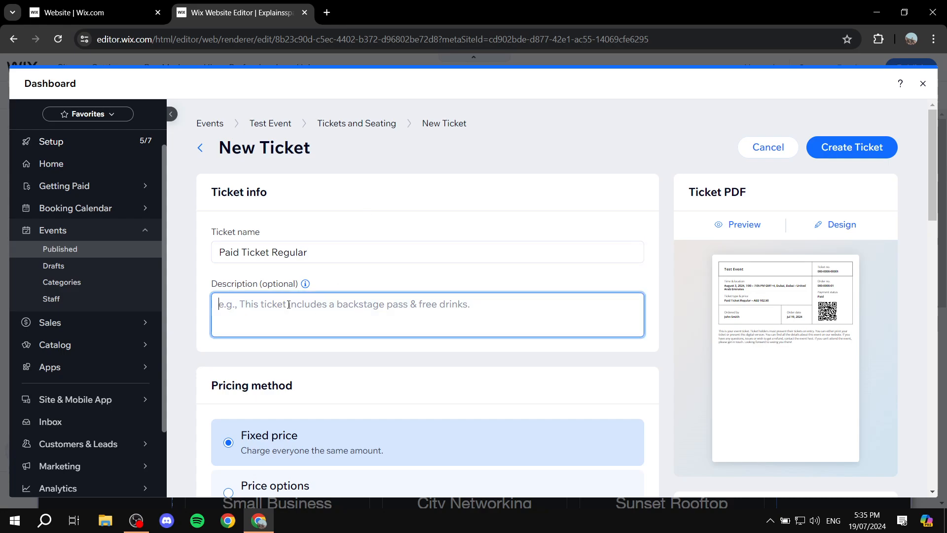
text(For Reg)
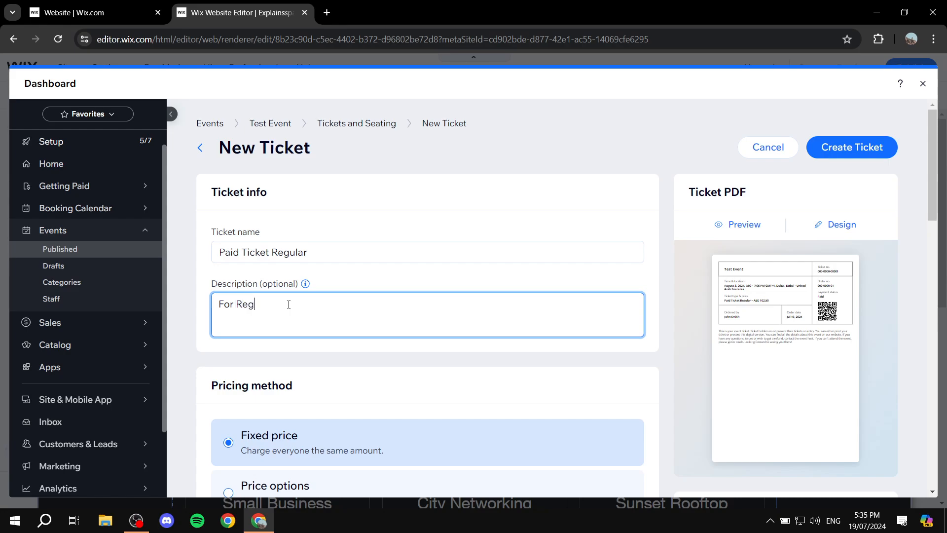
text(ular Visitors)
click(338, 279)
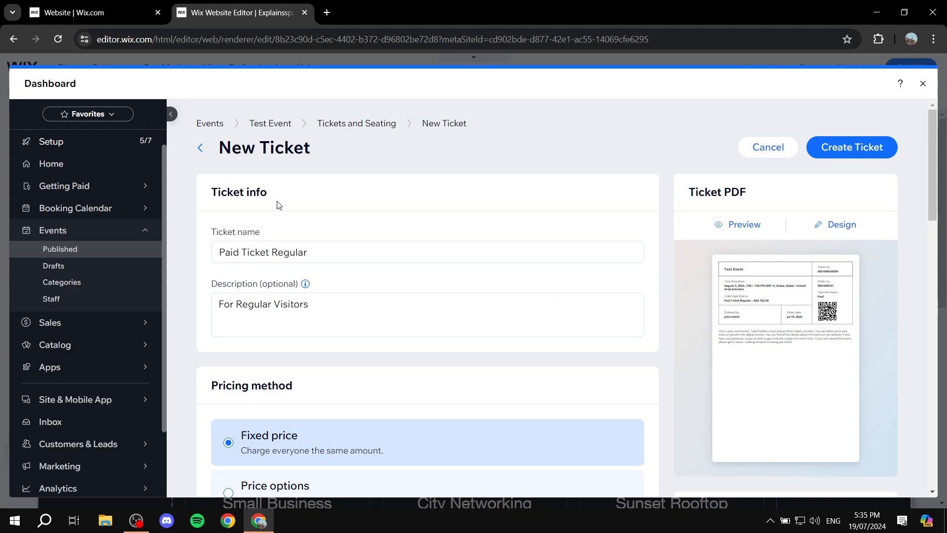
Look over the pricing methods and replace the ticket's name with "Ticket".
scroll(256, 237, down, 4)
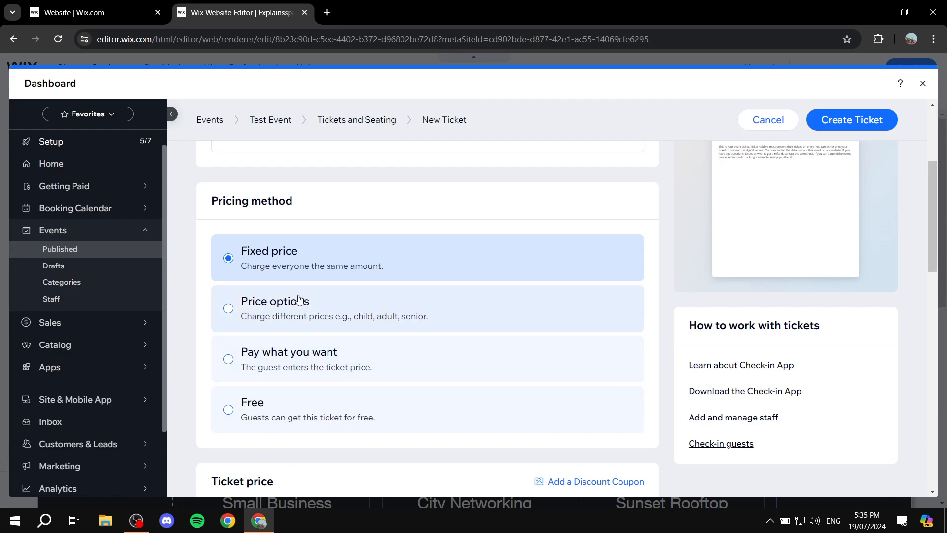
scroll(296, 301, up, 4)
mouse_move(305, 284)
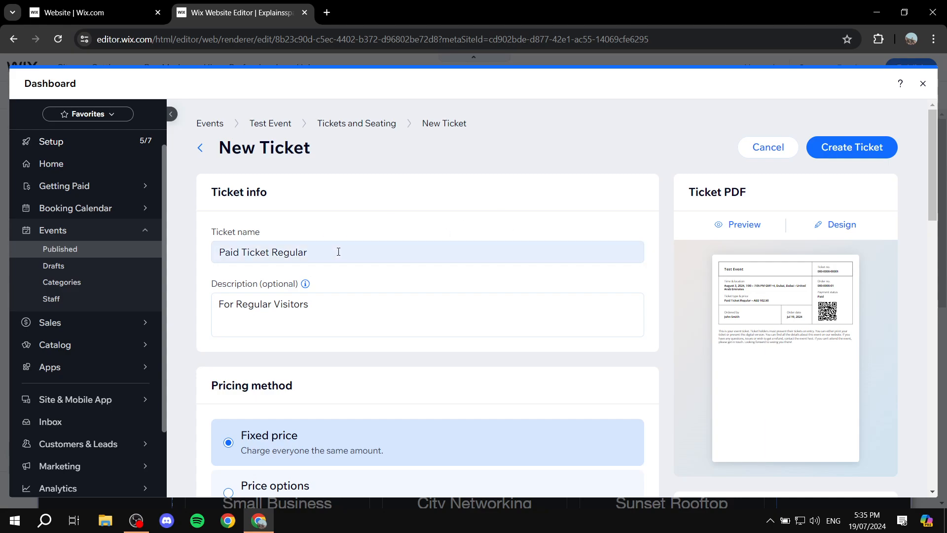
triple_click(249, 252)
text(Ticket)
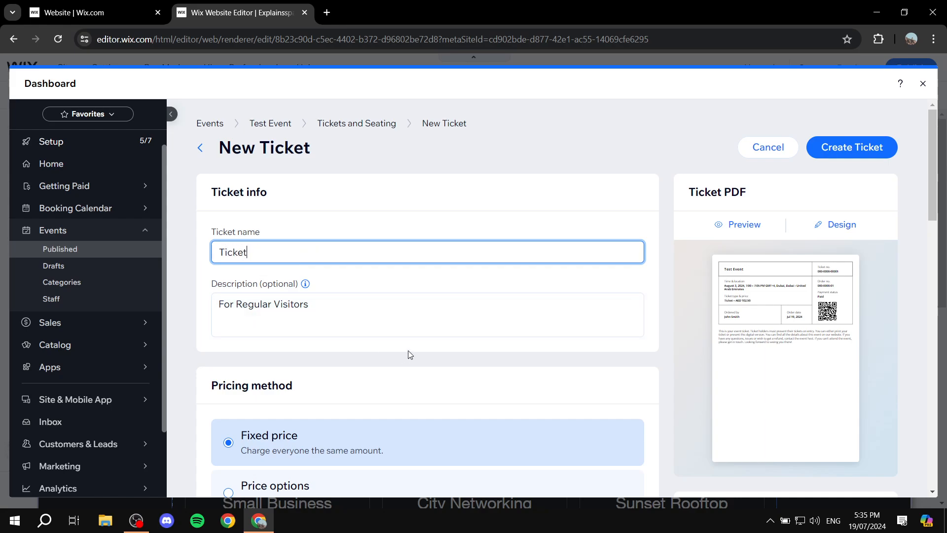
Clear the ticket's description and choose Price options as its pricing method.
drag(310, 304, 142, 318)
key(BackSpace)
click(201, 279)
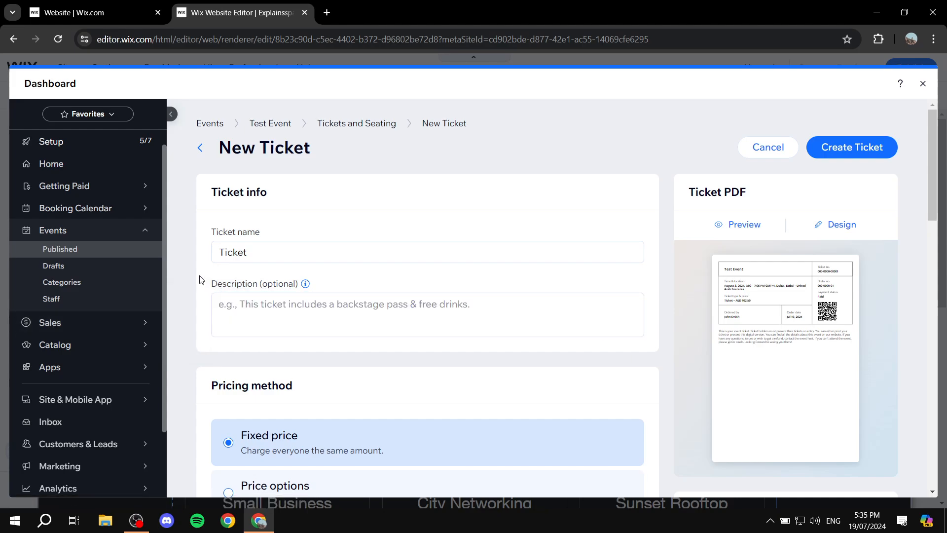
scroll(201, 279, down, 5)
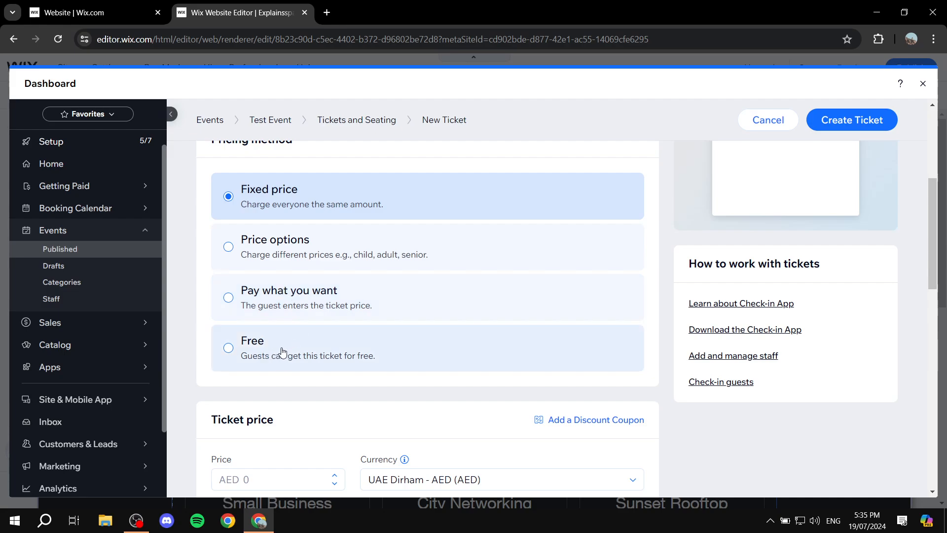
click(274, 247)
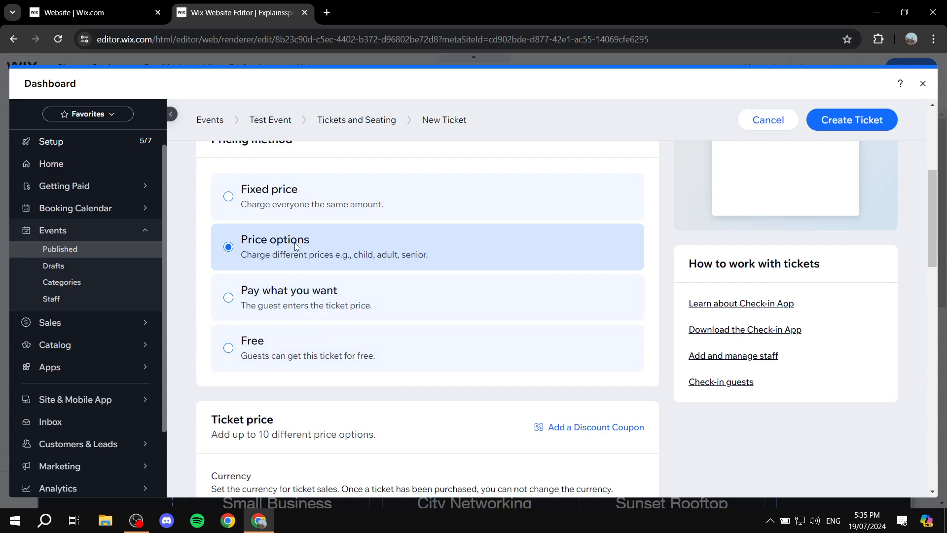
Set the first price option to "Regular" at AED 50.
scroll(311, 224, down, 3)
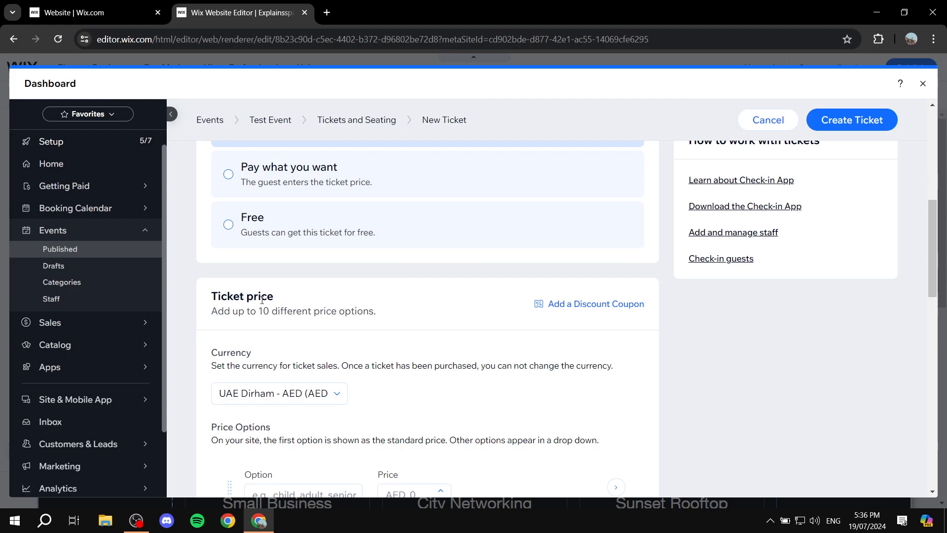
scroll(265, 301, down, 1)
scroll(265, 301, down, 1)
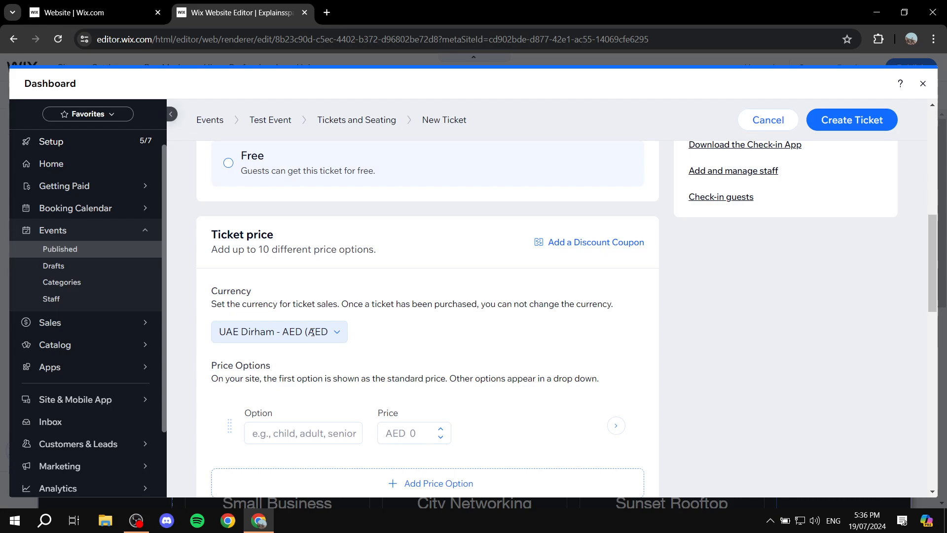
scroll(312, 331, down, 3)
scroll(303, 328, up, 1)
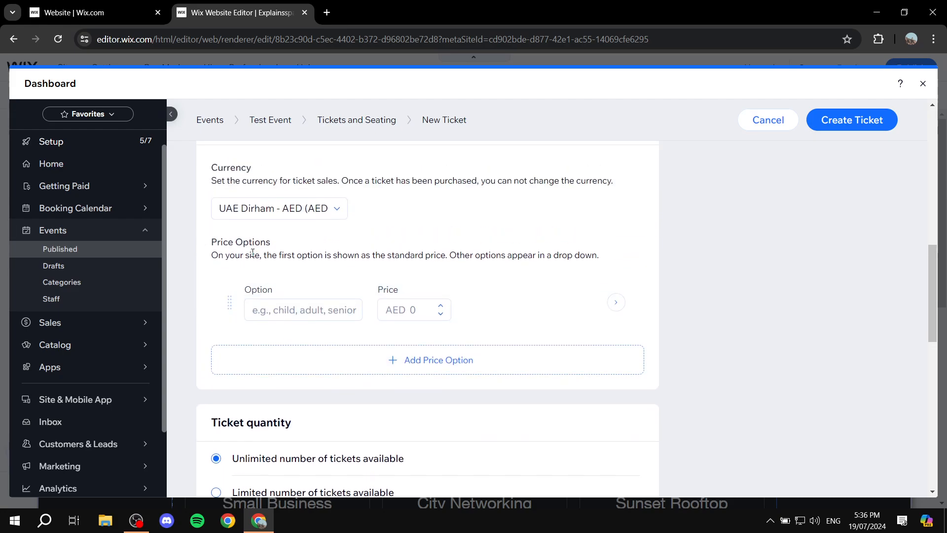
click(303, 312)
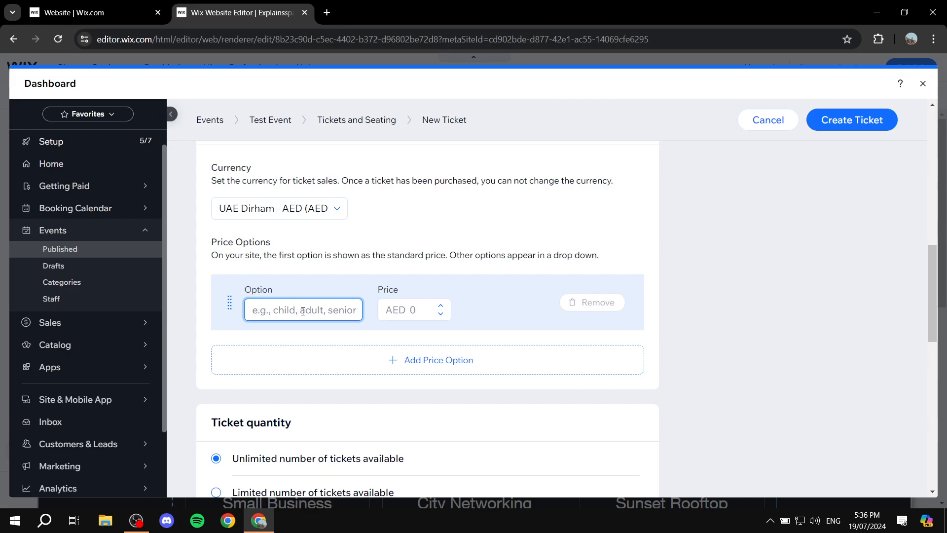
text(Rgu)
text(gular)
click(421, 315)
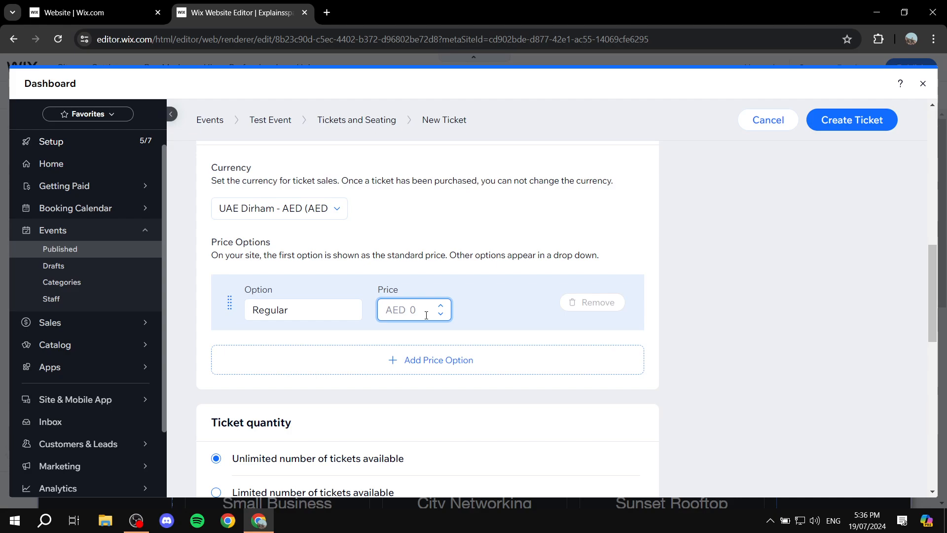
text(50)
Add a second price option named "VIP" at AED 100.
click(427, 360)
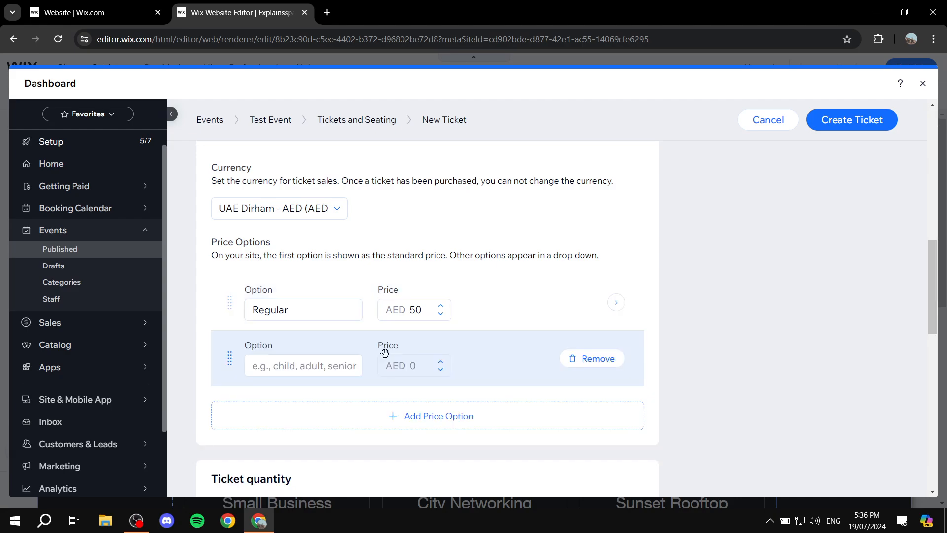
click(308, 371)
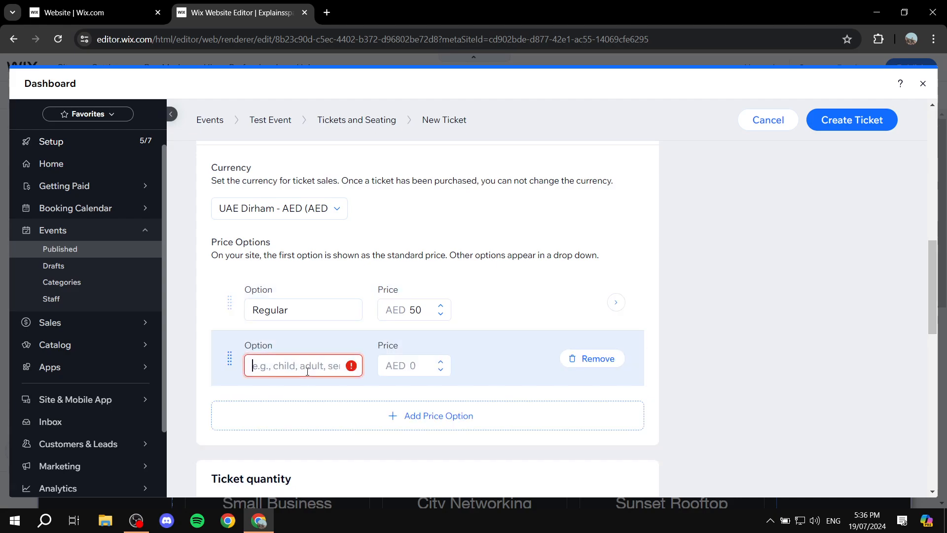
text(VIP)
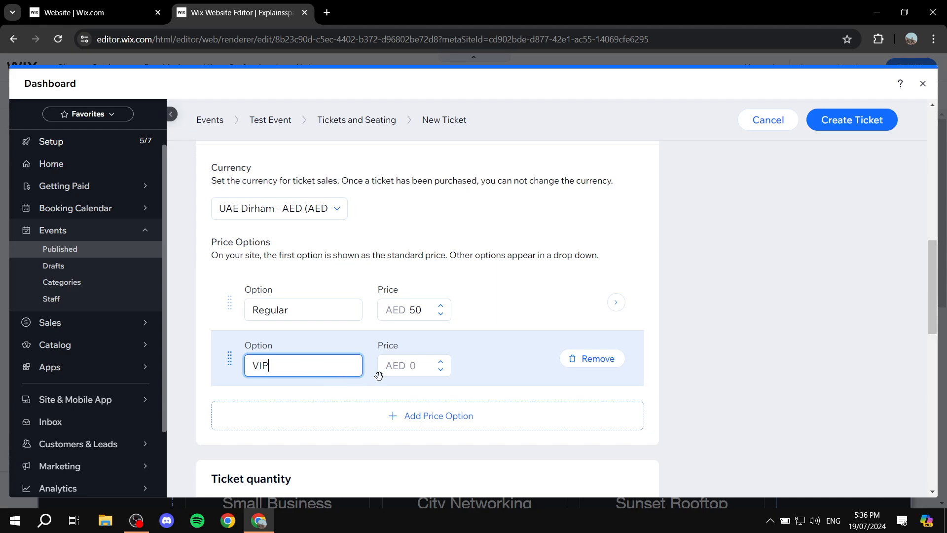
click(409, 366)
text(100)
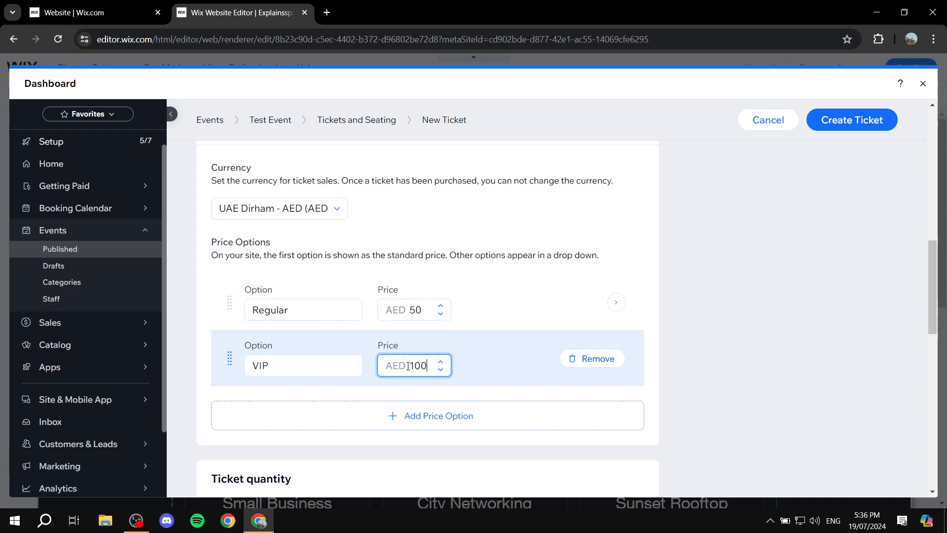
click(512, 341)
Limit the number of tickets available to 200.
scroll(511, 341, down, 2)
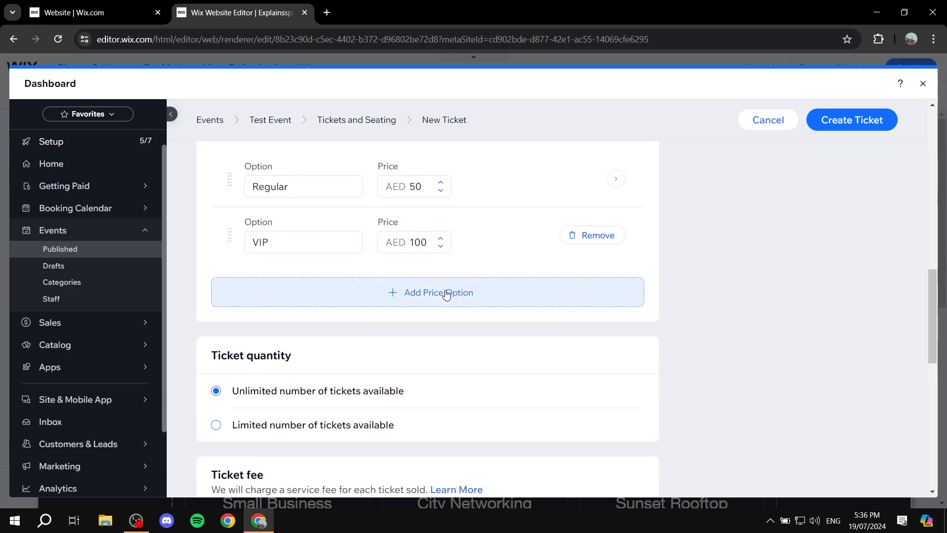
scroll(444, 294, down, 1)
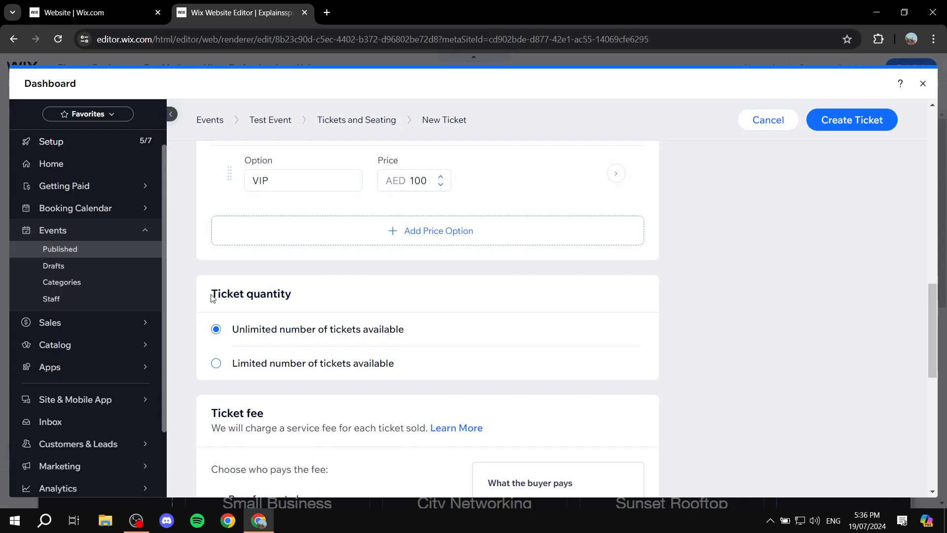
drag(215, 296, 296, 296)
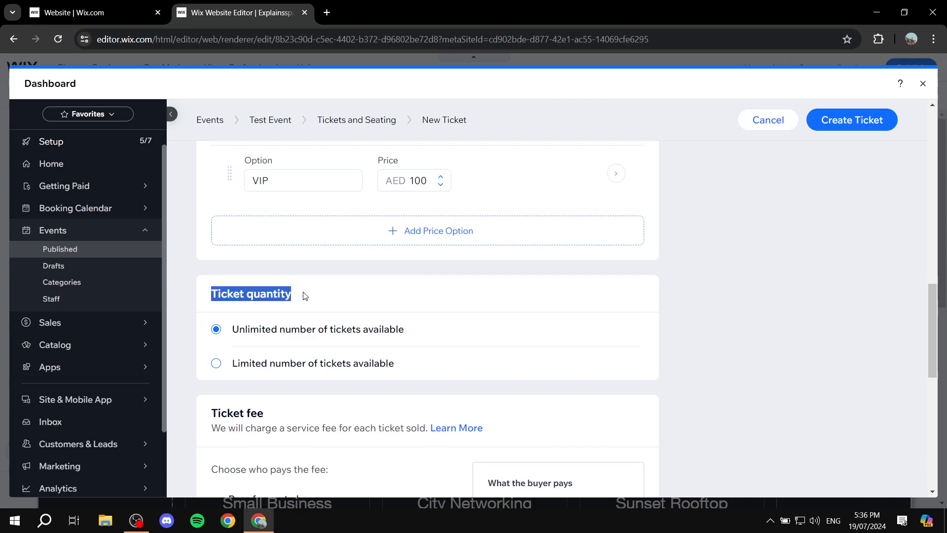
click(303, 295)
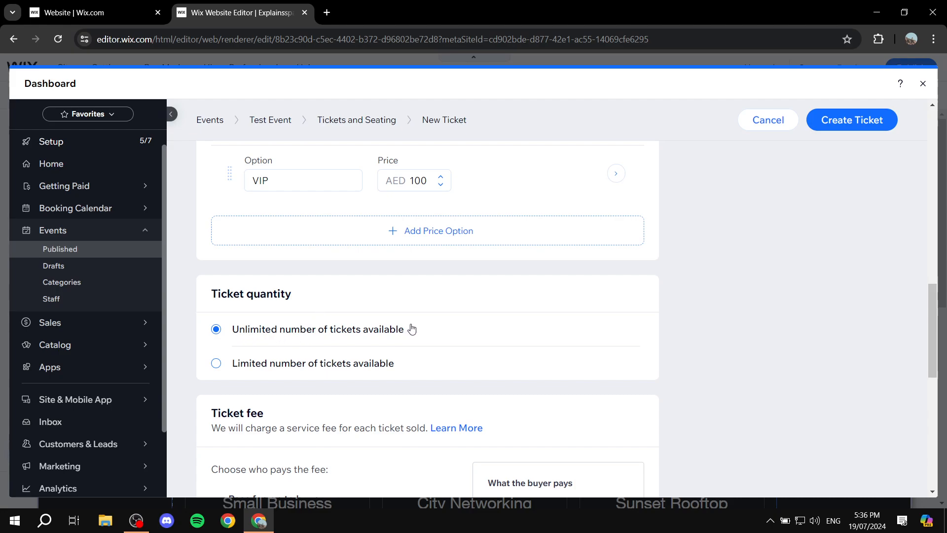
click(324, 369)
click(302, 401)
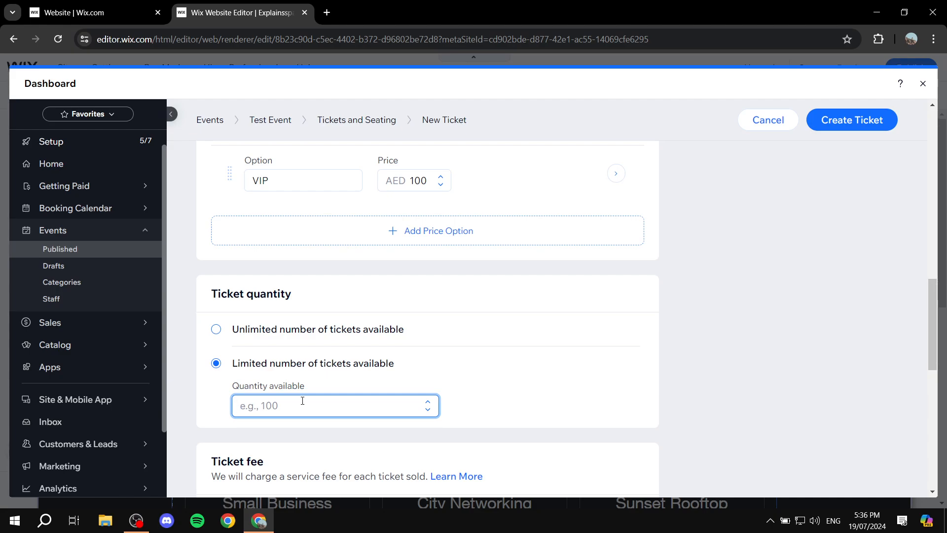
text(200)
click(208, 408)
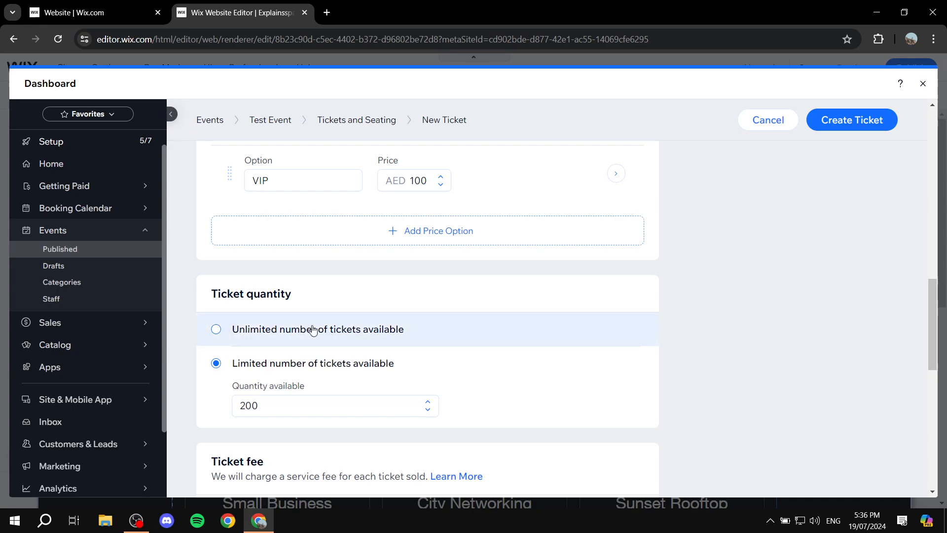
Set the ticket fee to Absorb fee so it is deducted from the ticket price.
scroll(352, 322, down, 4)
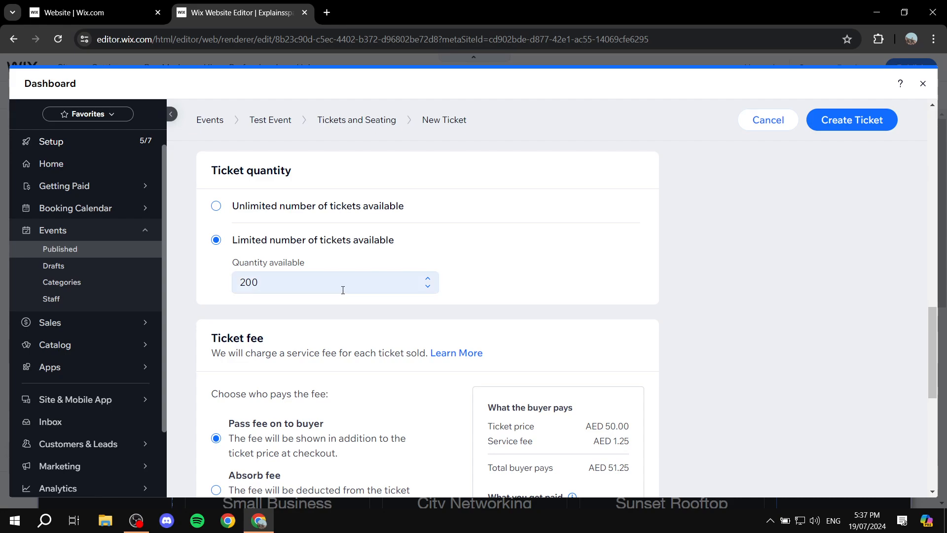
scroll(353, 294, down, 1)
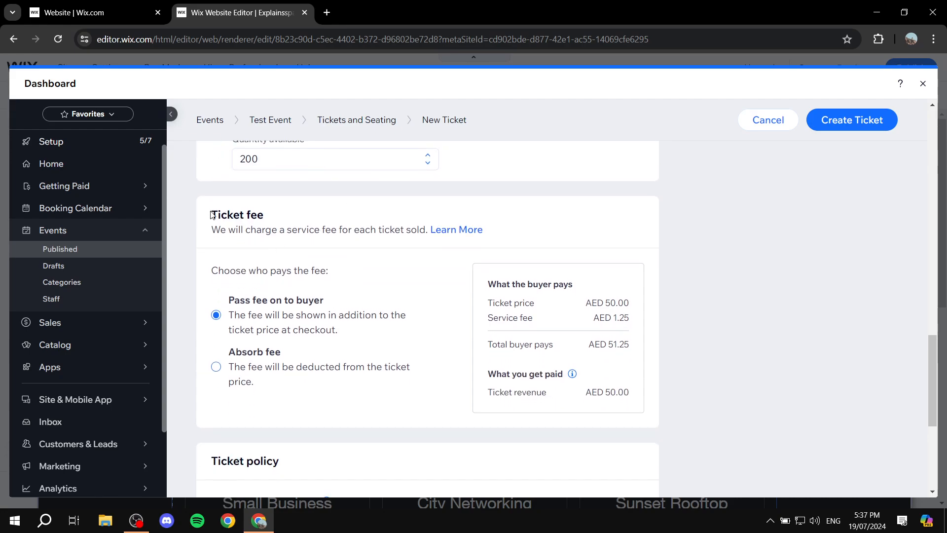
drag(213, 215, 283, 216)
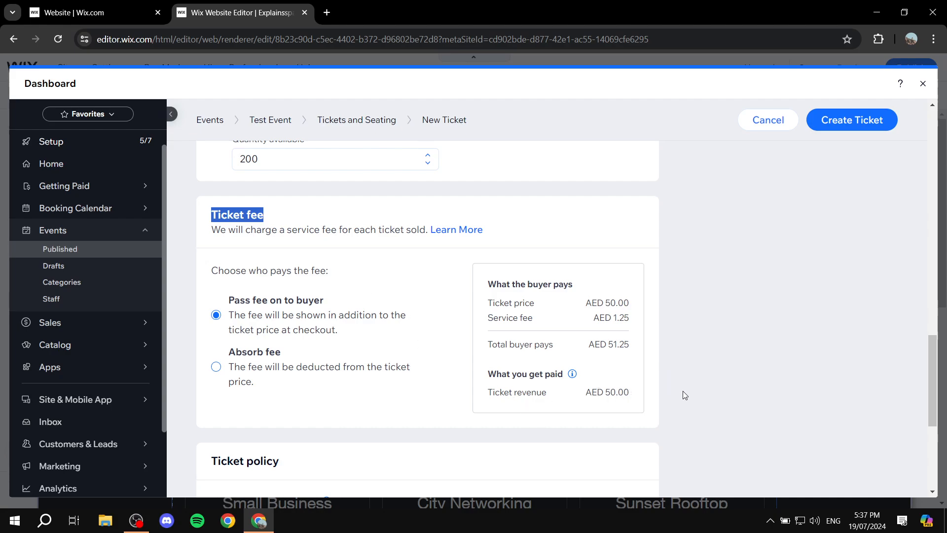
click(252, 353)
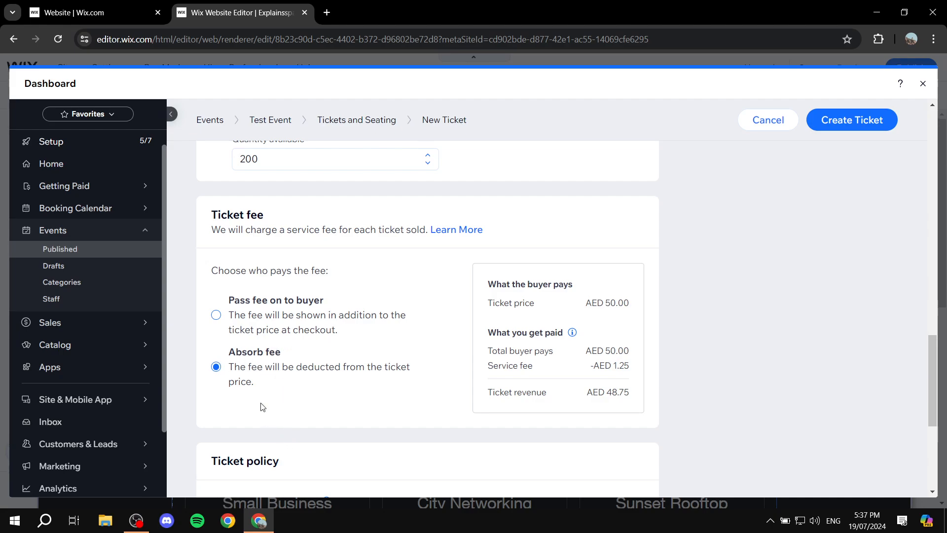
Review the ticket policy text and advanced settings, and create the ticket.
scroll(372, 363, down, 5)
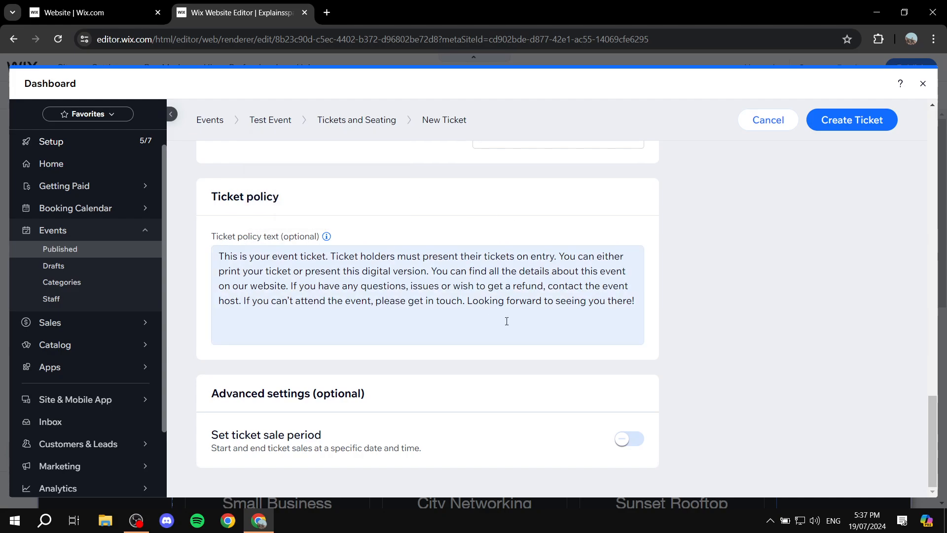
drag(605, 306, 242, 273)
click(687, 334)
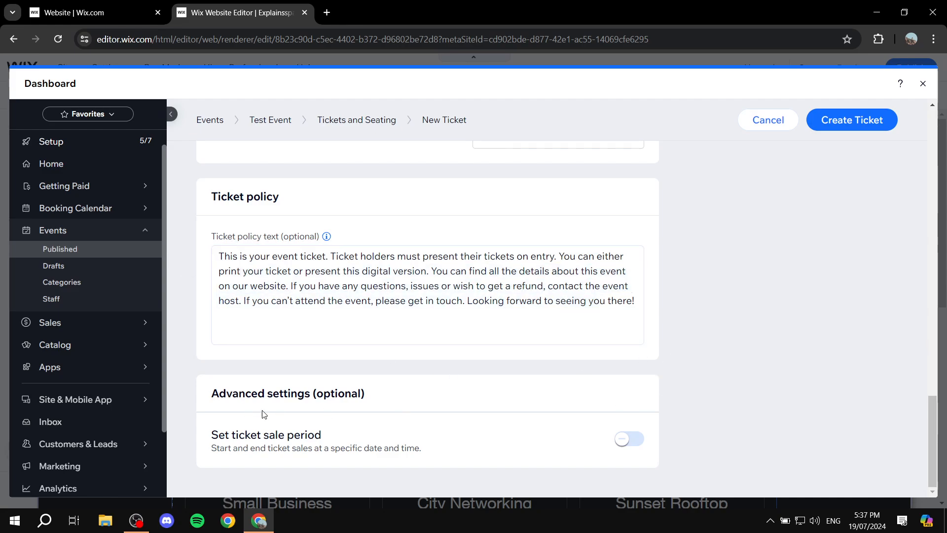
scroll(688, 311, up, 15)
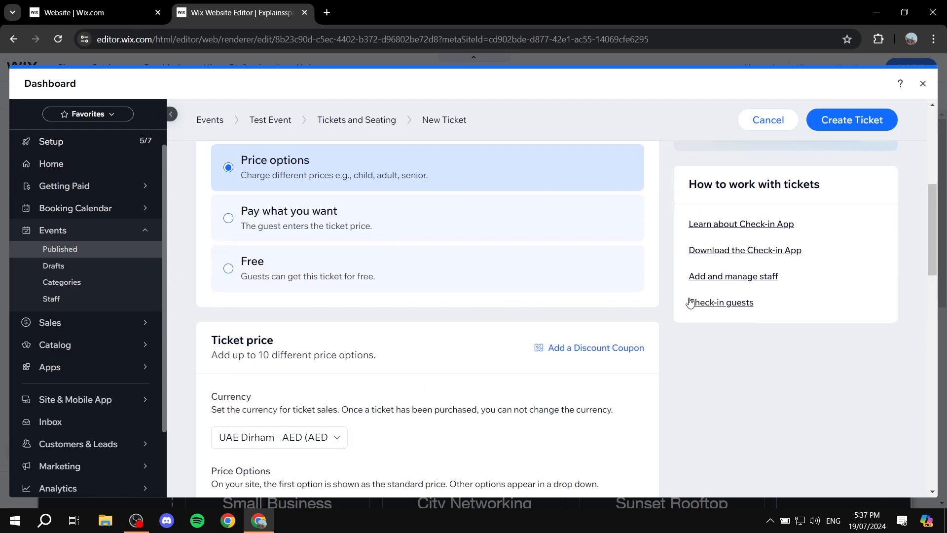
click(843, 132)
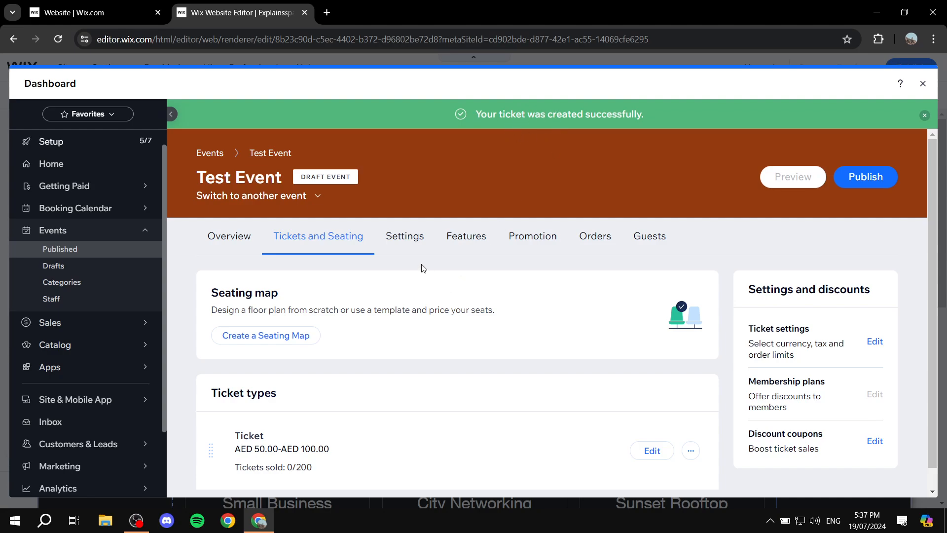
Look over Test Event's ticket, registration message, policy and email settings, and return to its tickets and seating section.
click(402, 243)
scroll(399, 311, down, 1)
scroll(398, 310, down, 10)
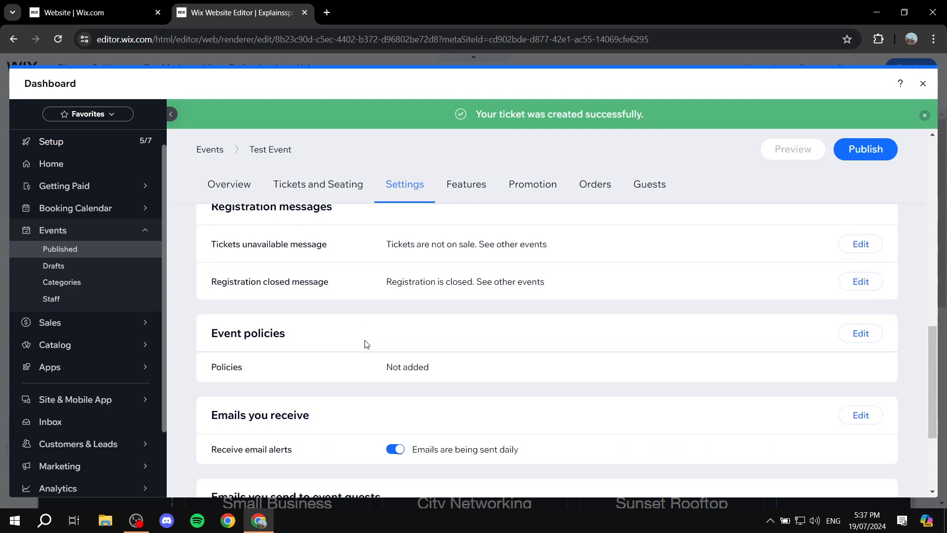
scroll(367, 343, down, 3)
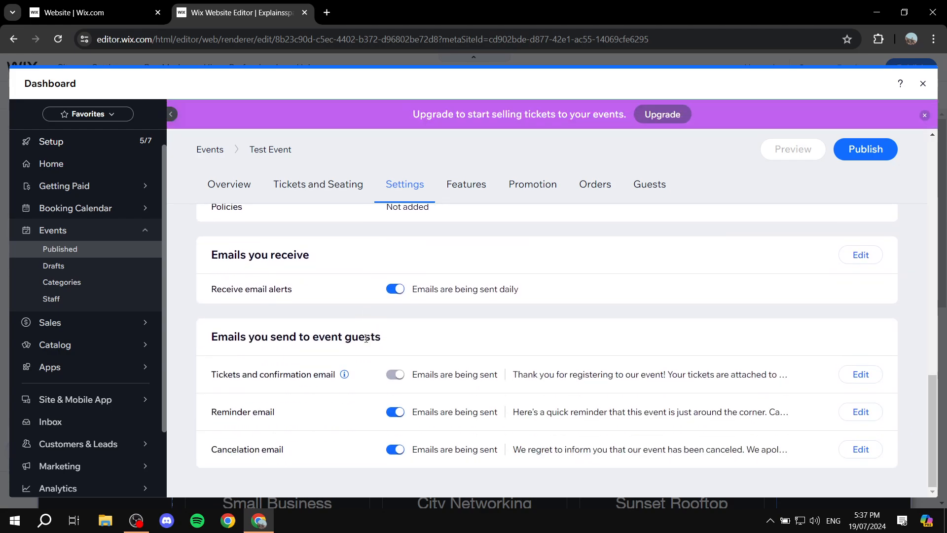
scroll(366, 340, up, 15)
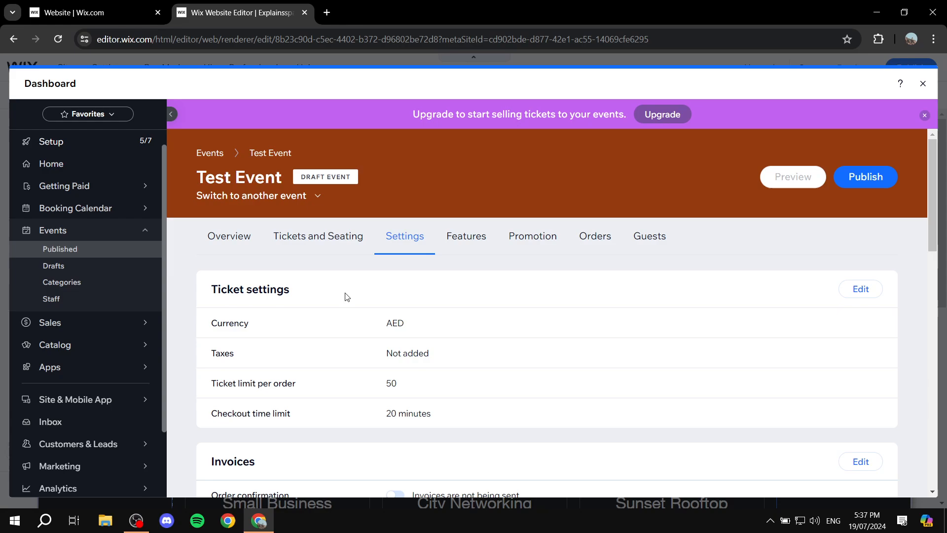
click(319, 237)
scroll(390, 385, down, 1)
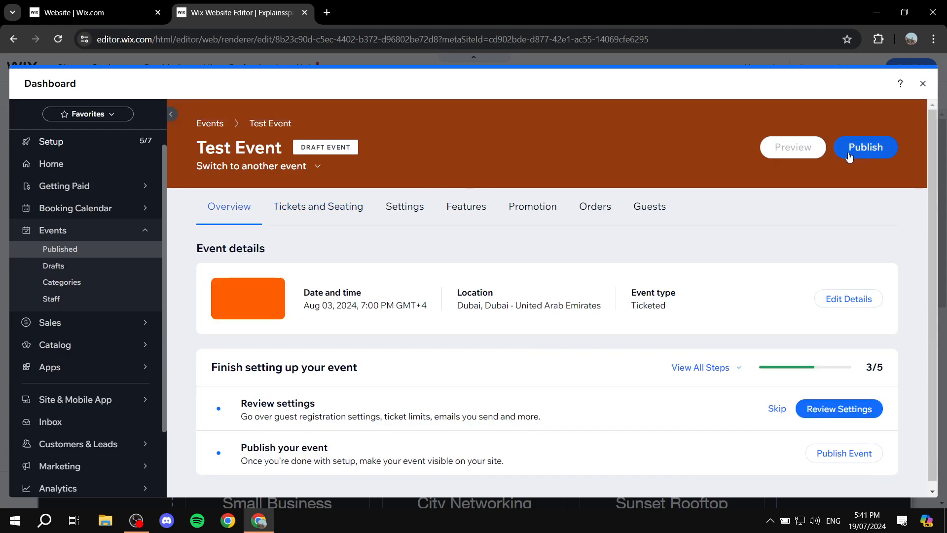
Publish Test Event from its overview and dismiss the notification banner.
mouse_move(123, 194)
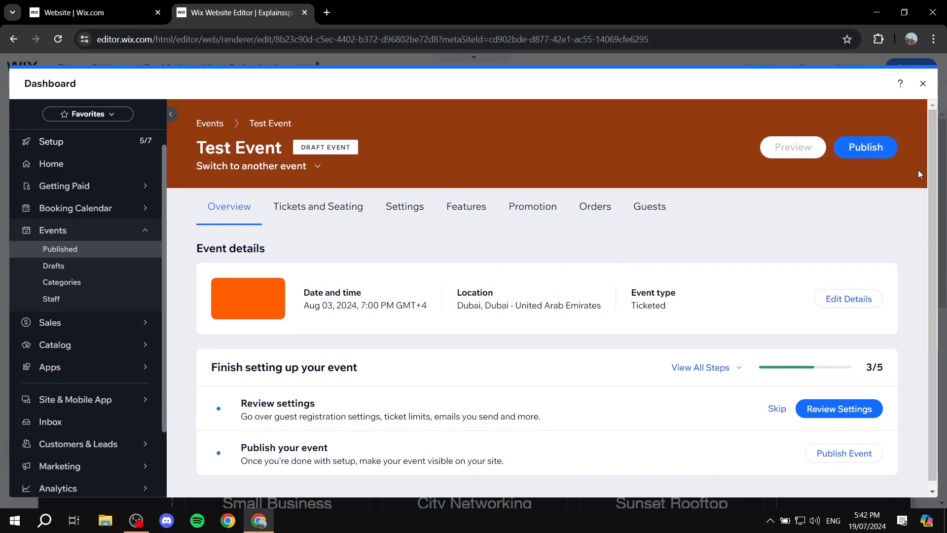
click(874, 150)
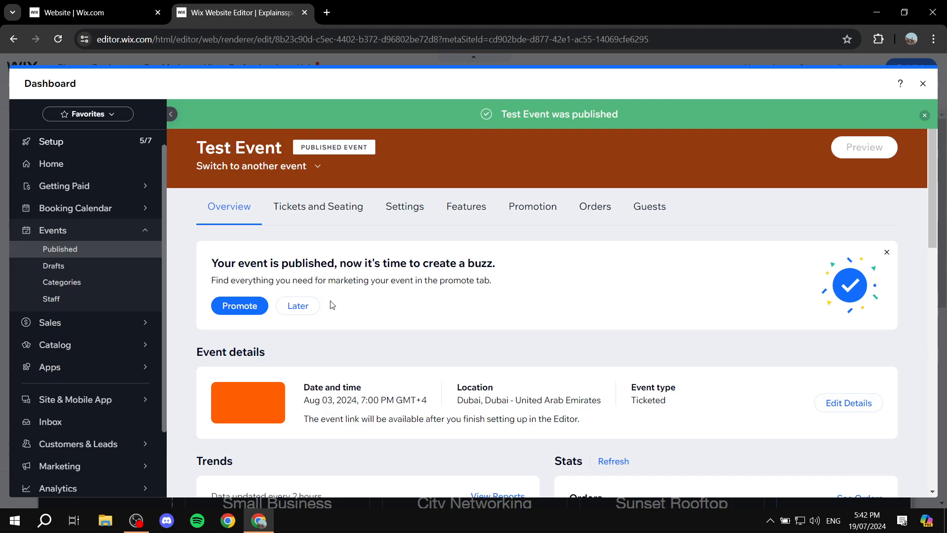
click(924, 114)
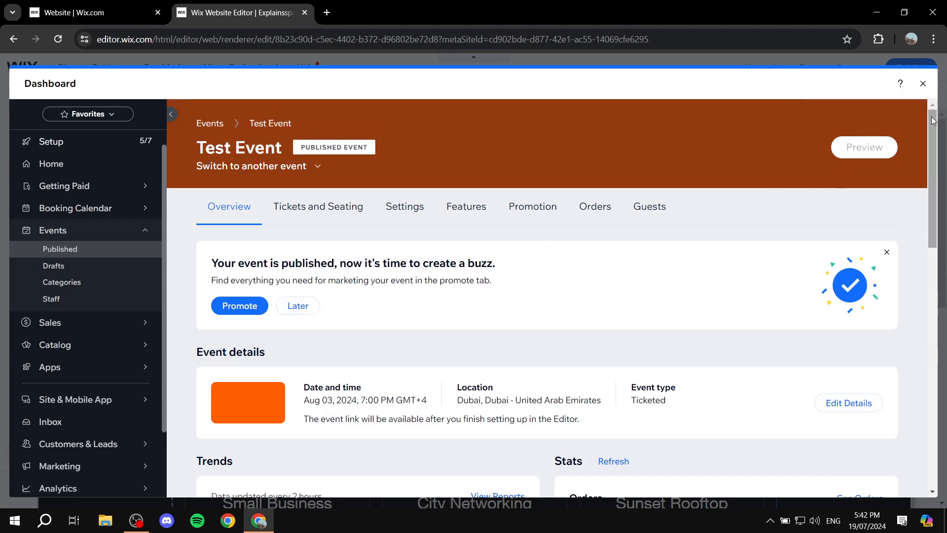
Close the event dashboard and reload the site editor to refresh the Events page, accepting the reload warning.
click(923, 84)
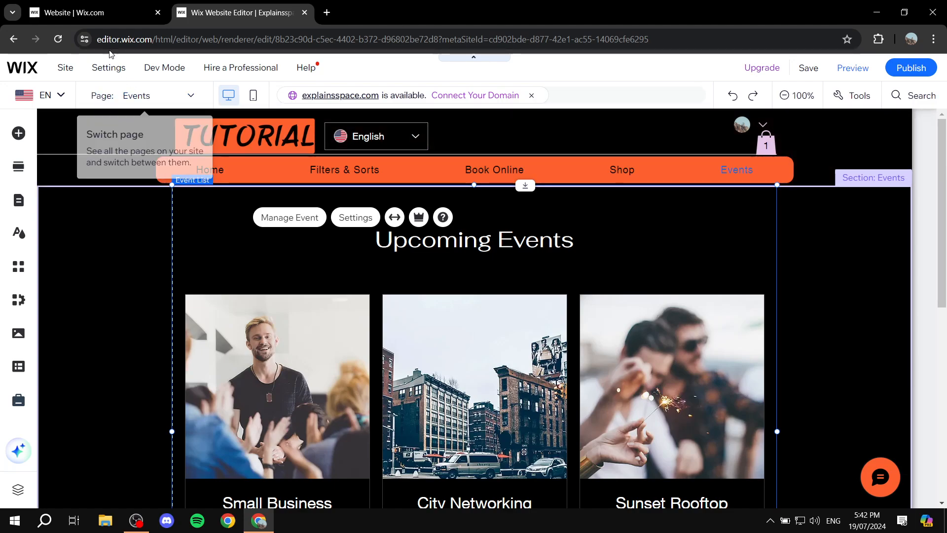
click(59, 39)
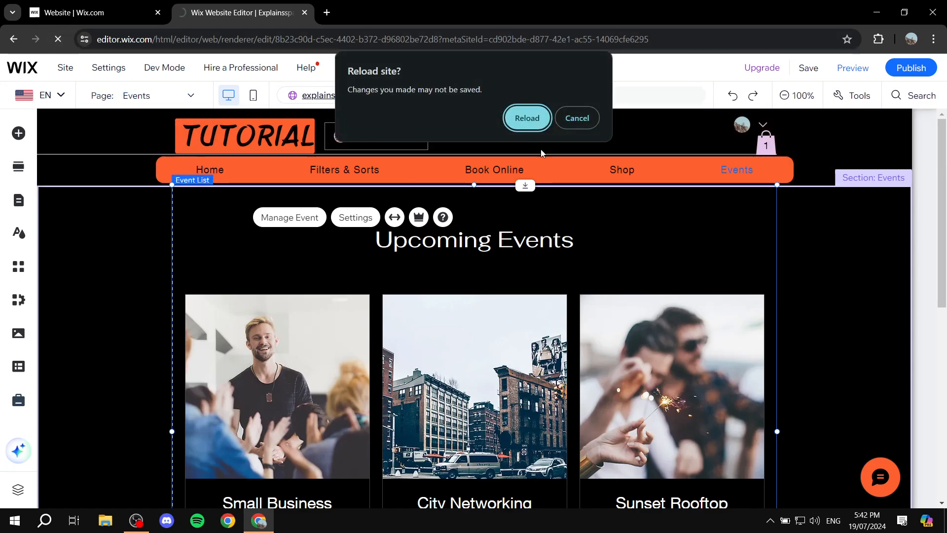
click(526, 117)
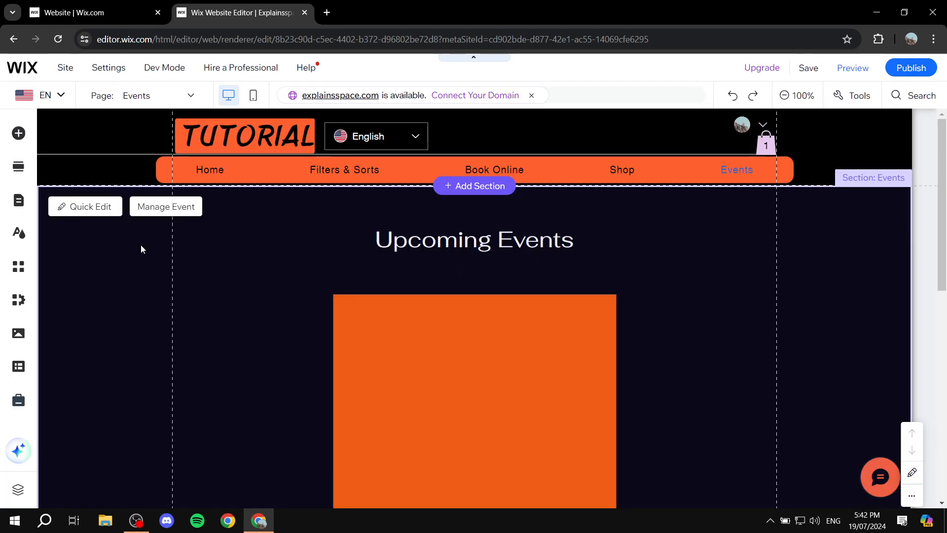
Examine how the Test Event card and its ticket button are displayed on the Events page, down to the footer.
scroll(602, 300, down, 4)
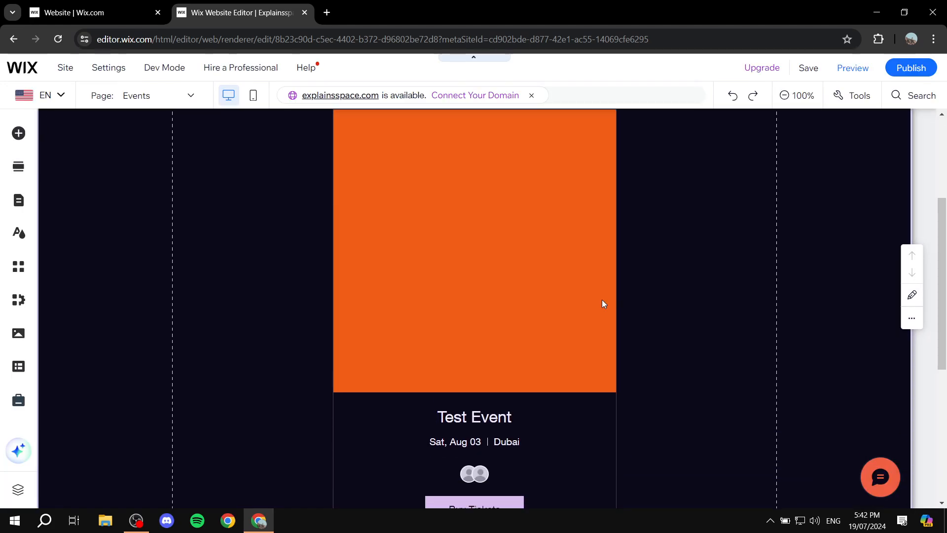
scroll(473, 428, down, 1)
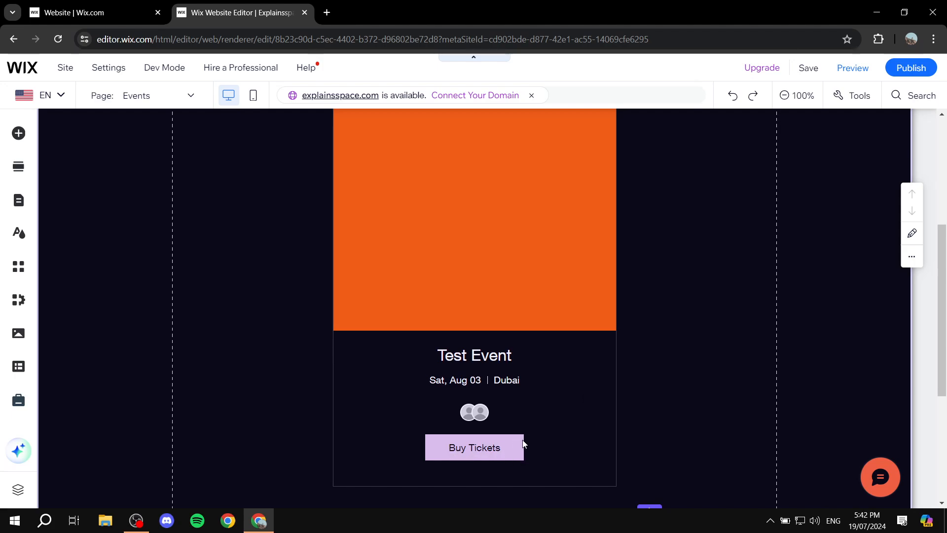
scroll(494, 439, up, 5)
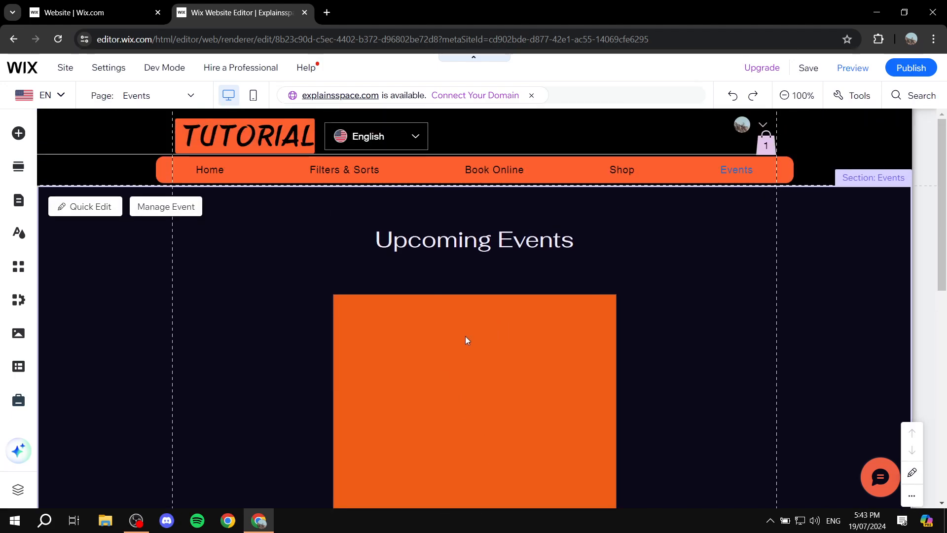
scroll(413, 397, down, 5)
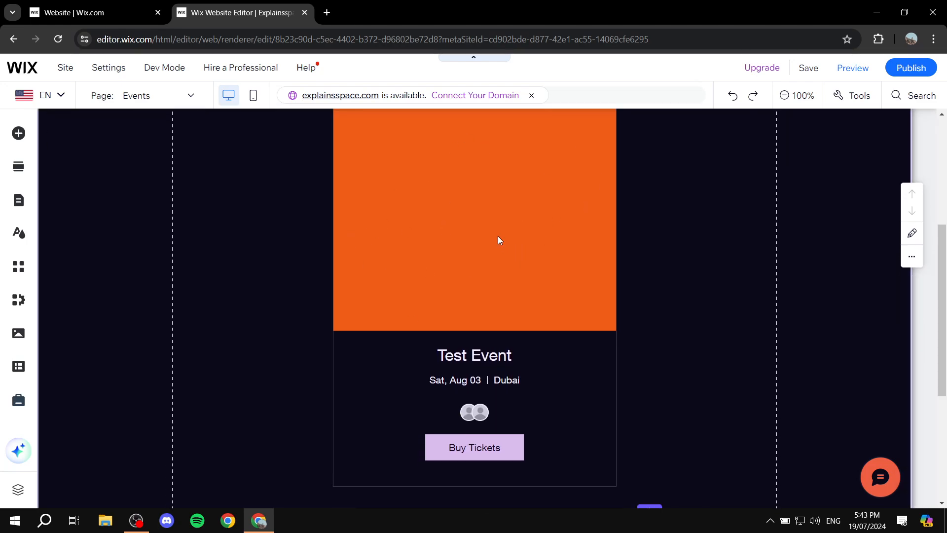
scroll(499, 236, down, 5)
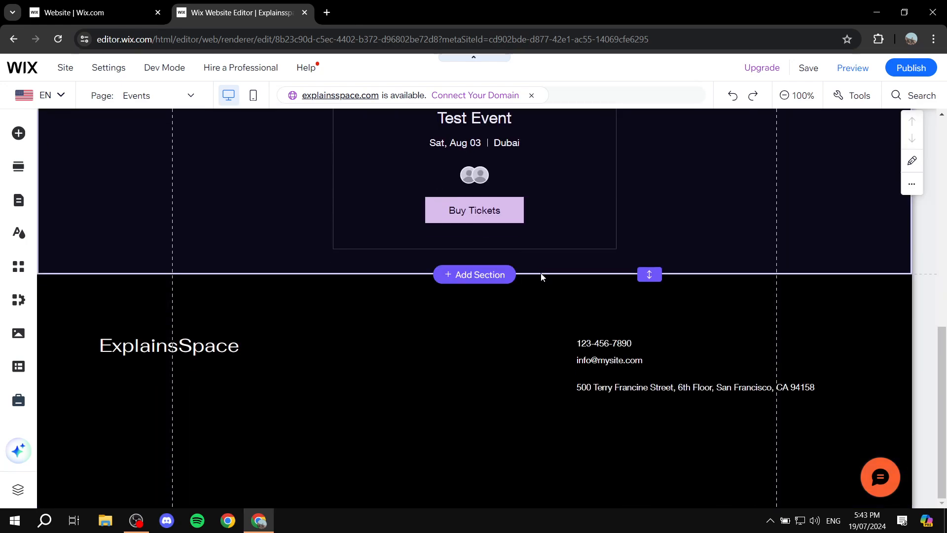
scroll(443, 231, up, 10)
scroll(444, 229, up, 1)
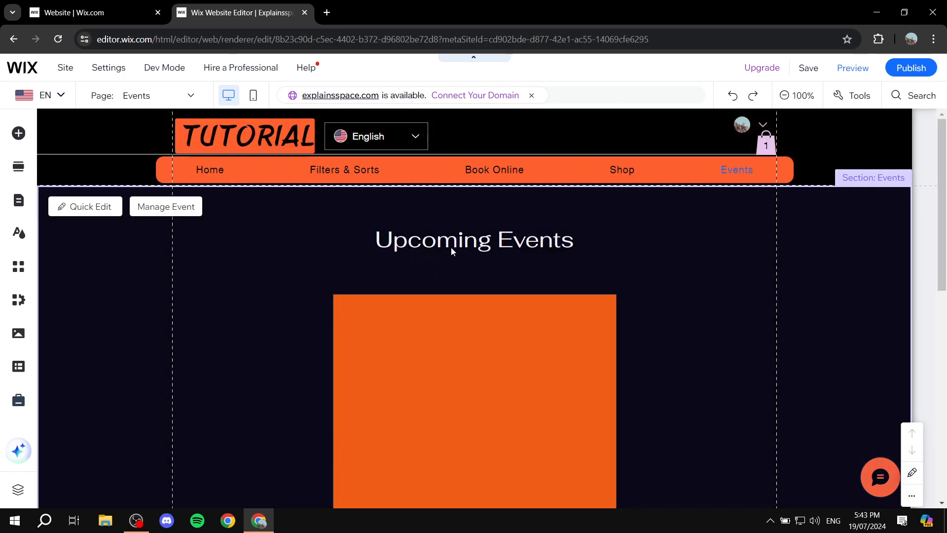